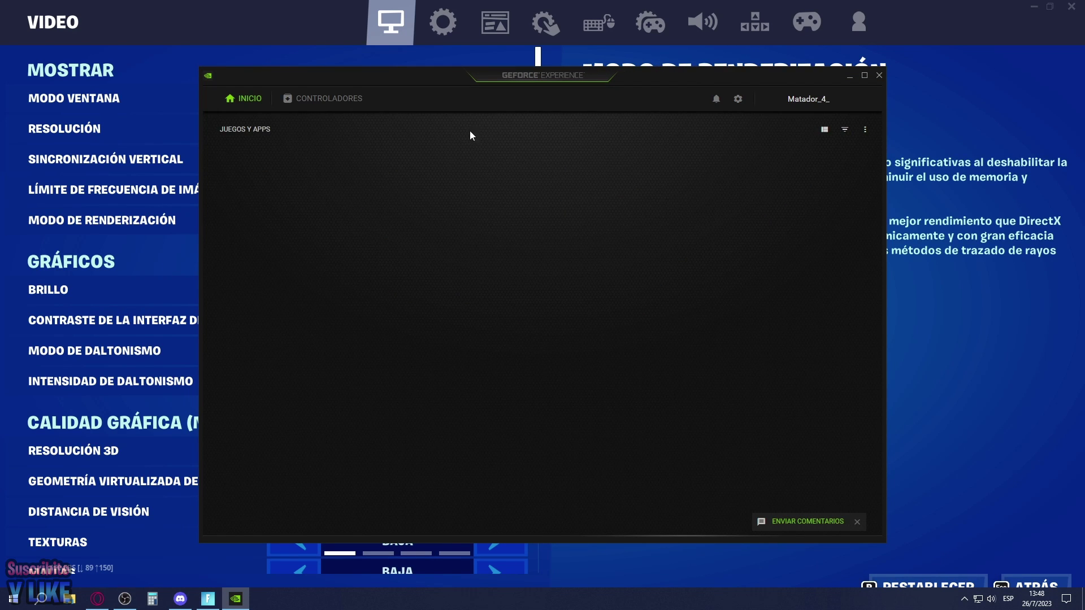
Step: Check whether the GeForce Game Ready driver is up to date, and close GeForce Experience
left_click(353, 99)
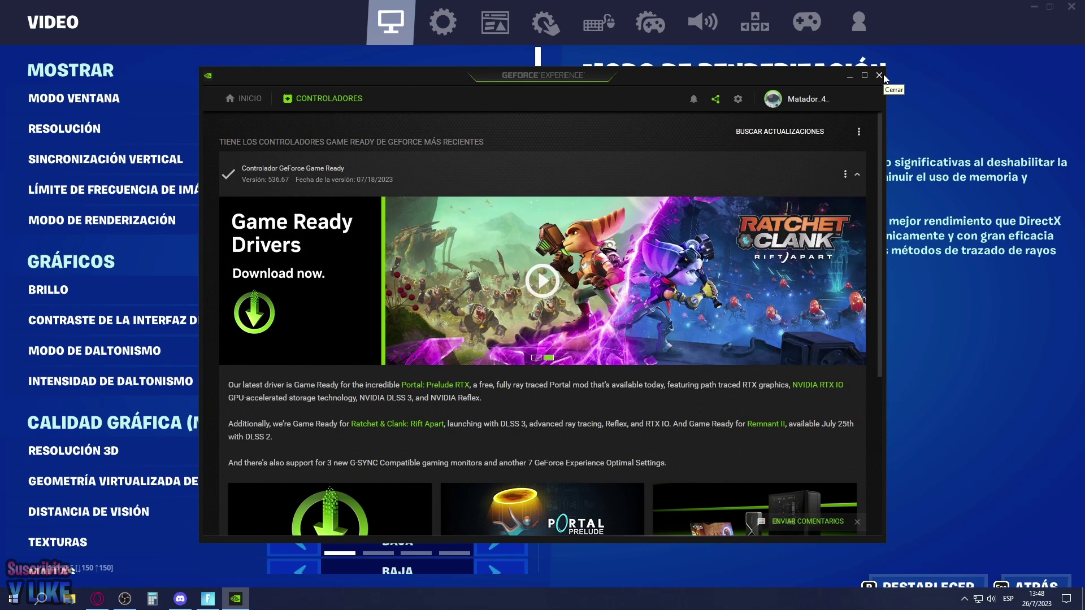
left_click(880, 75)
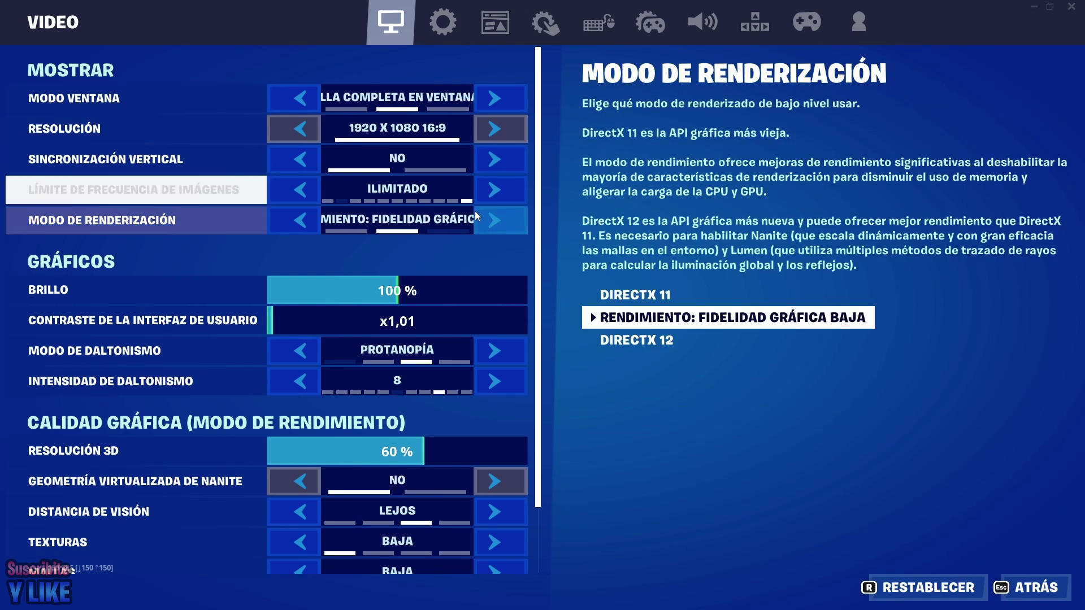
Step: Set the frame rate limit to 160 FPS in the Fortnite video settings and apply the change
left_click(489, 184)
left_click(489, 185)
left_click(489, 183)
left_click(490, 183)
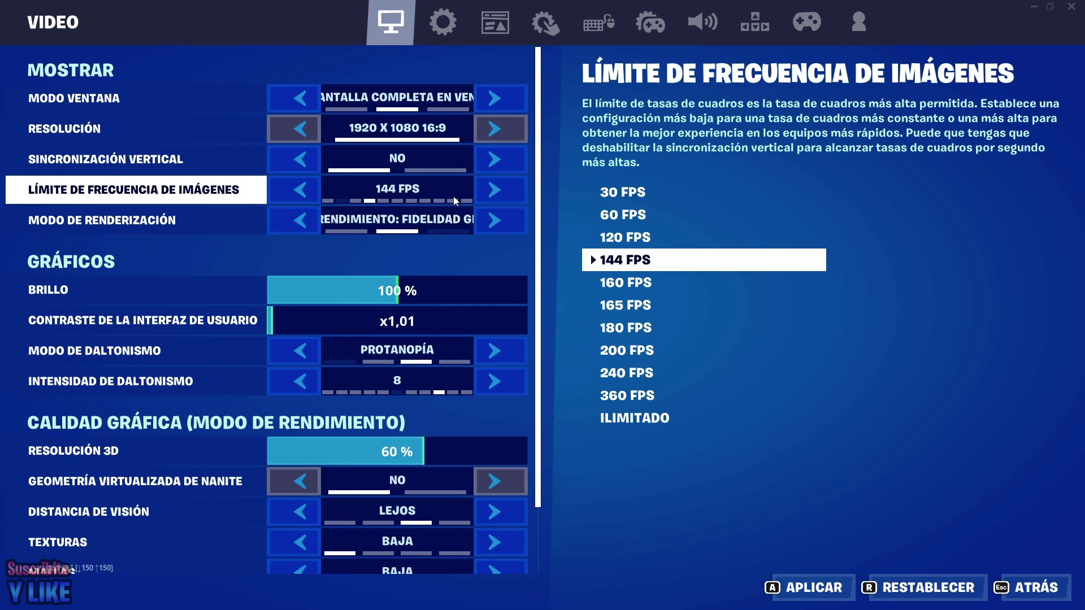
left_click(493, 195)
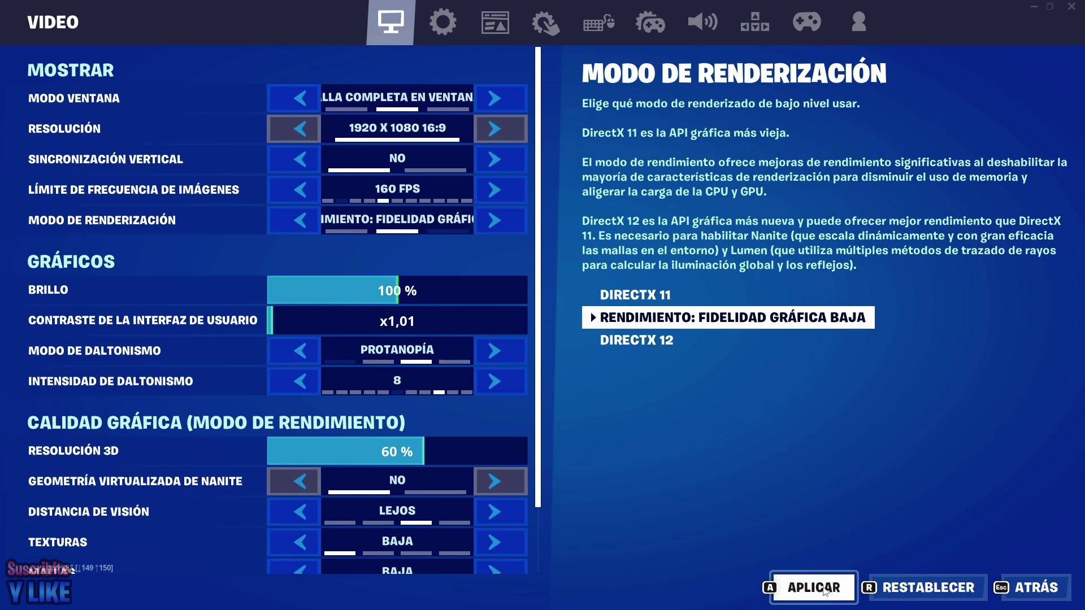
left_click(808, 588)
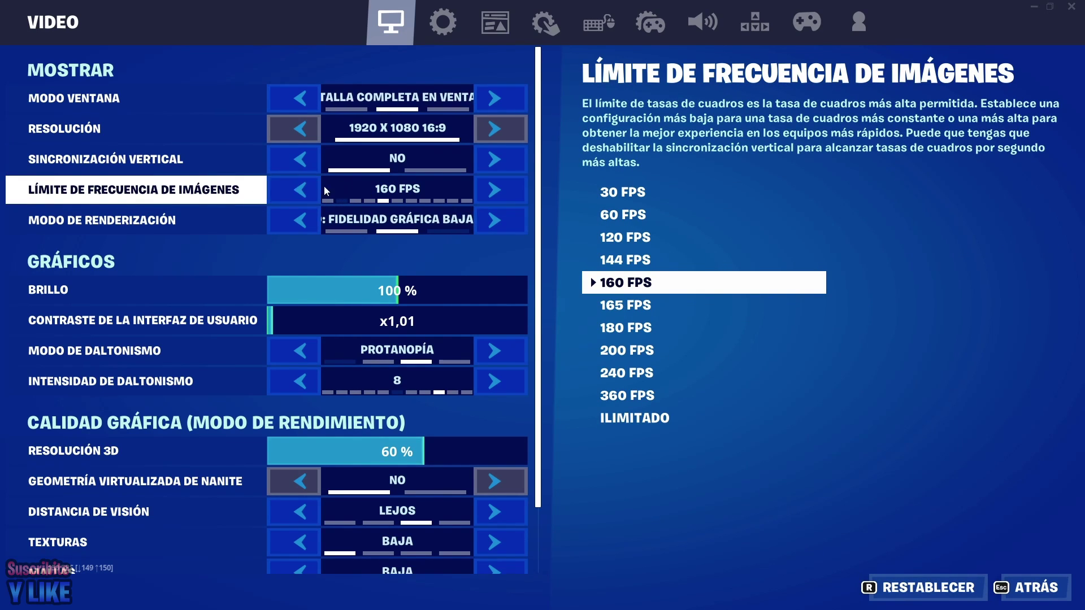
Step: Minimize Fortnite and open the NVIDIA Control Panel from the desktop
left_click(1035, 7)
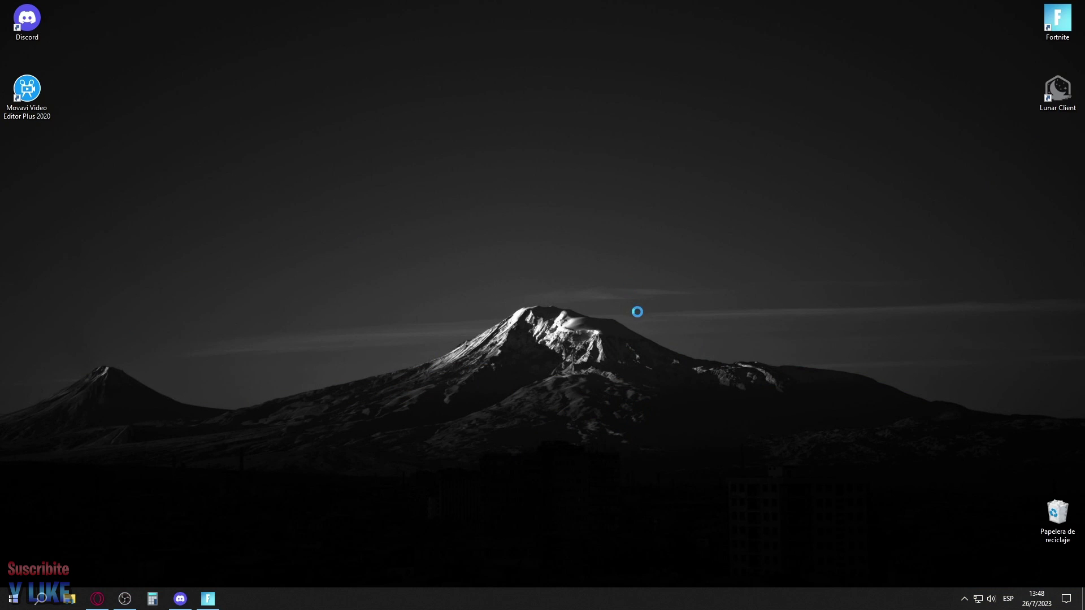
right_click(608, 236)
left_click(650, 328)
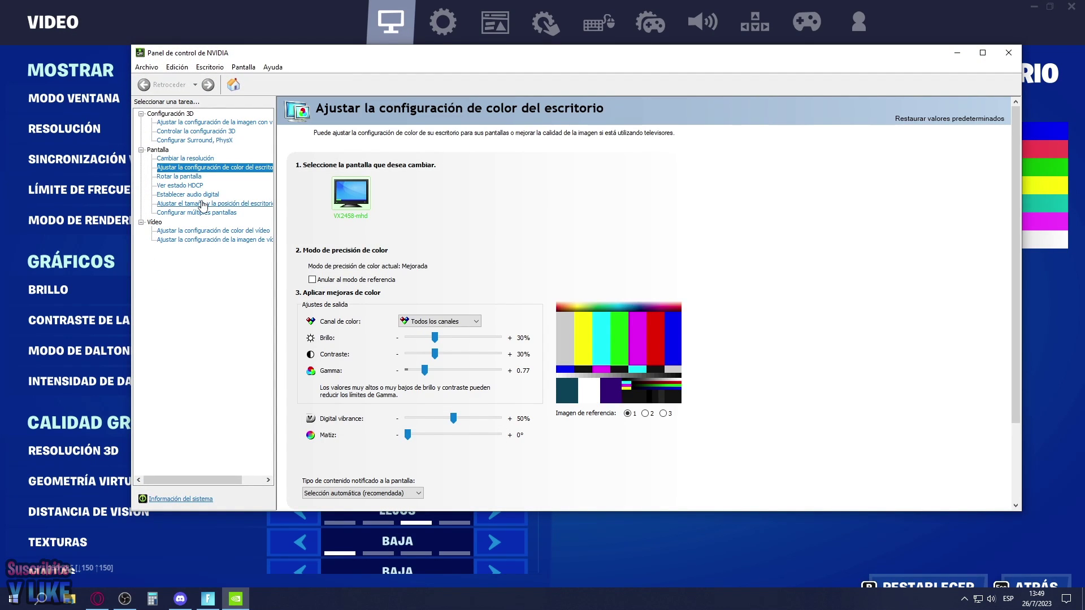
Step: Look through the display settings pages and view the refresh rate options available for the 1920 × 1080 resolution
left_click(189, 177)
left_click(192, 186)
left_click(185, 159)
left_click(192, 168)
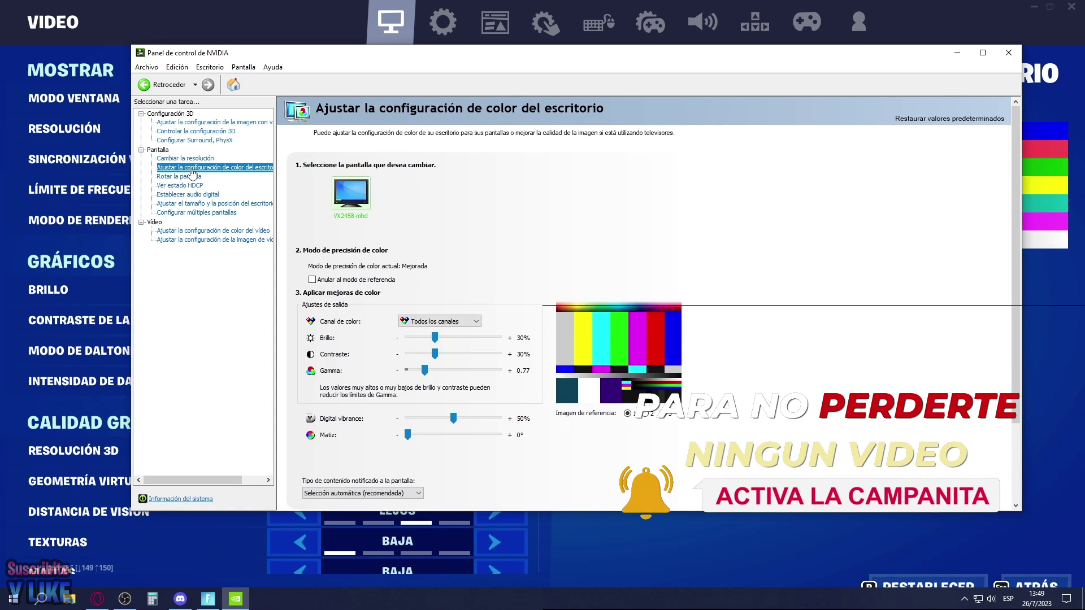
left_click(184, 159)
left_click(501, 308)
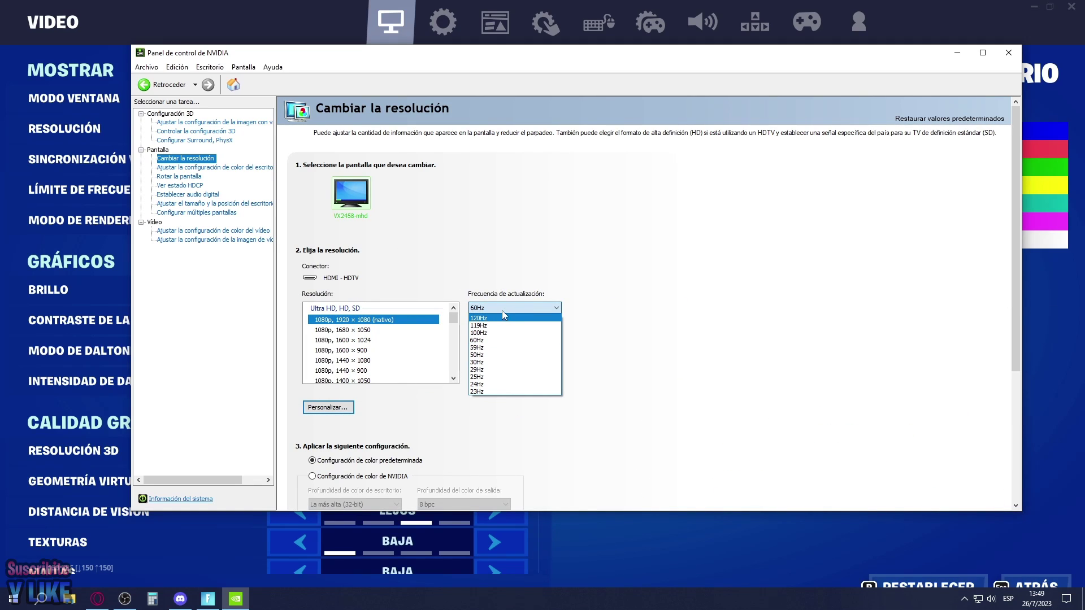
left_click(503, 309)
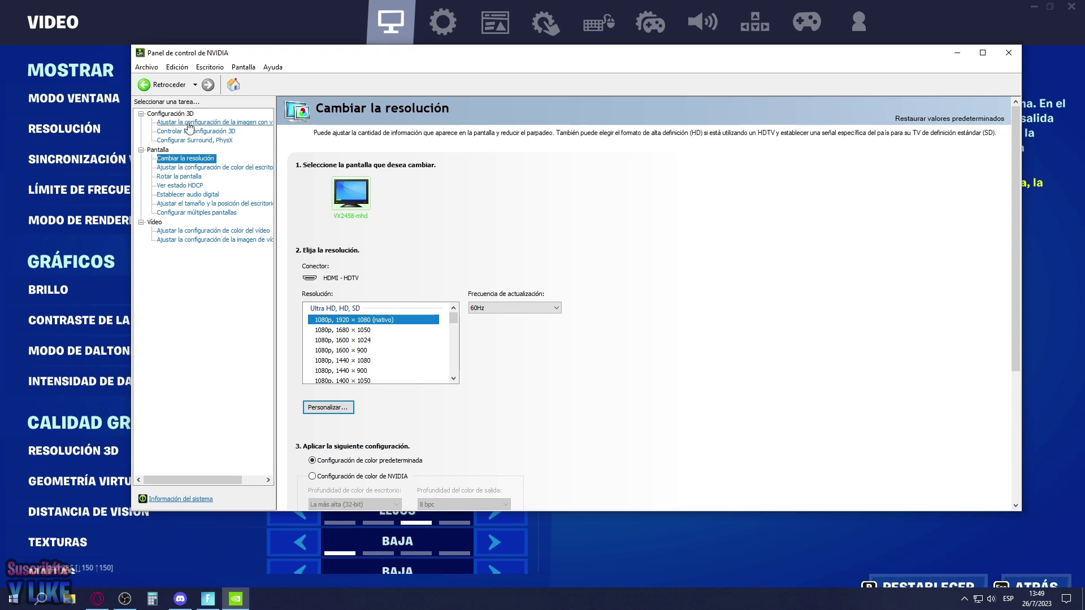
Step: Set vertical sync to Activado in the global 3D settings
left_click(189, 124)
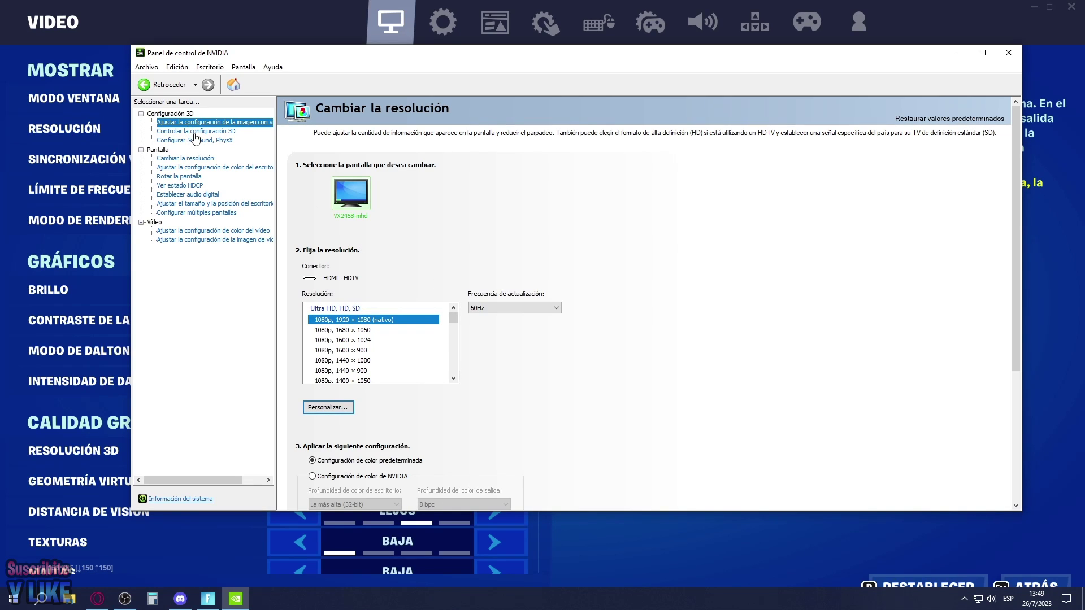
left_click(195, 133)
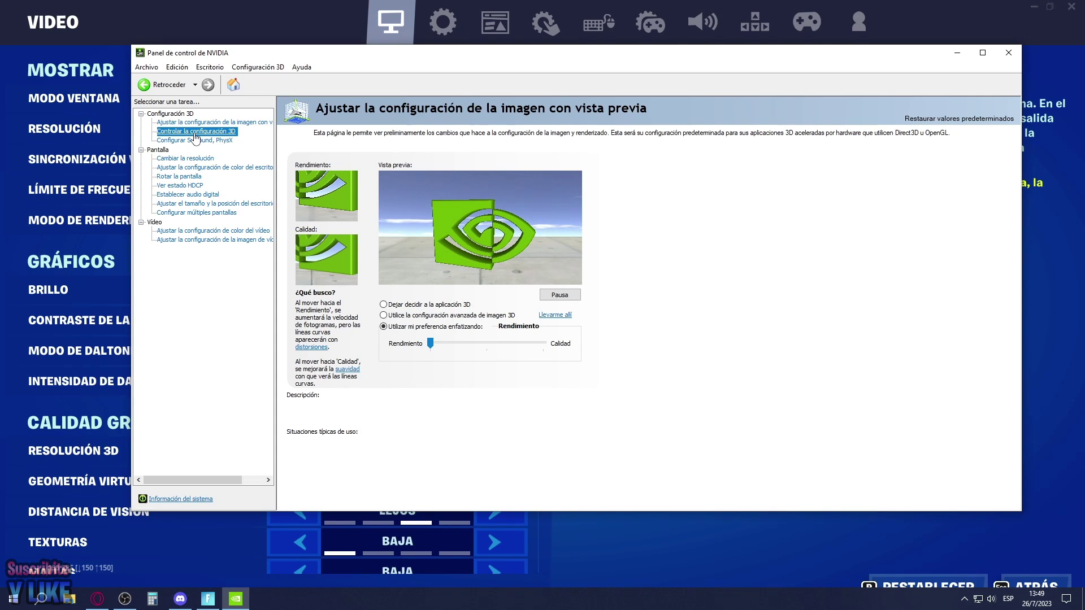
scroll(498, 269, "down", 5)
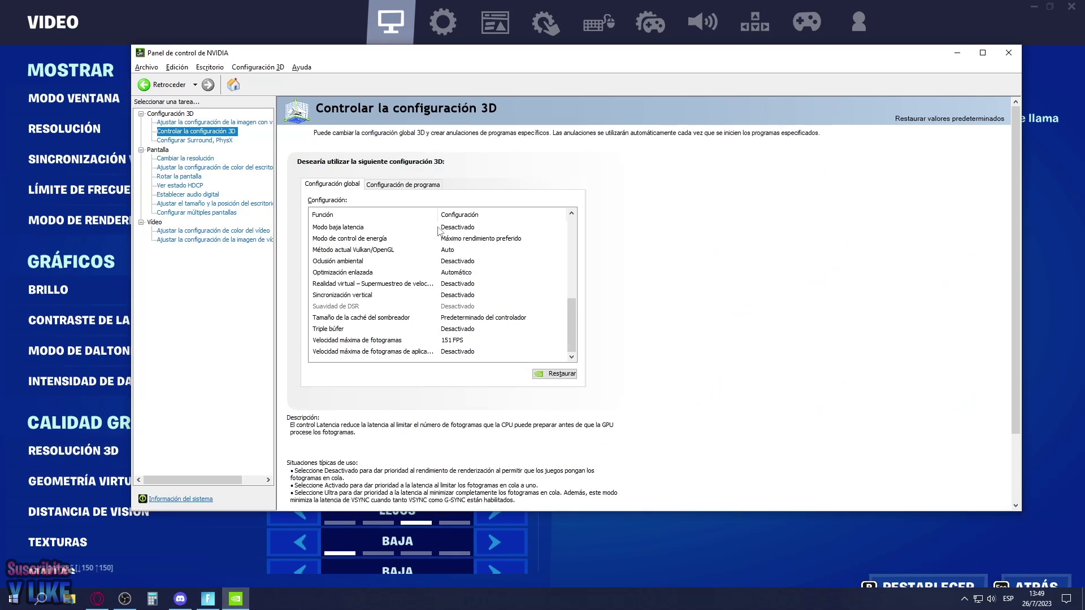
left_click(456, 296)
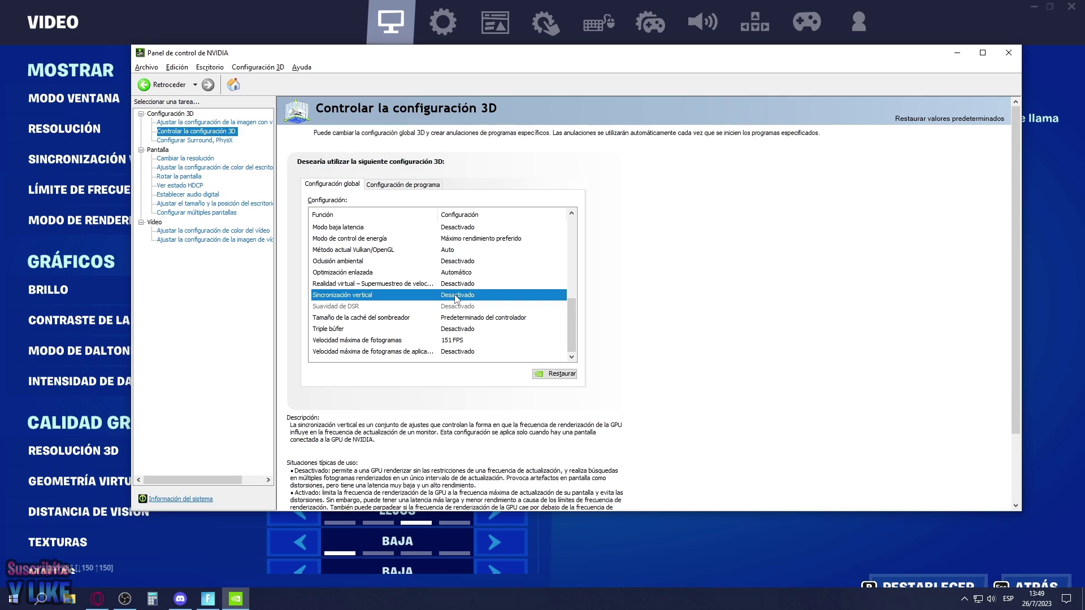
left_click(457, 296)
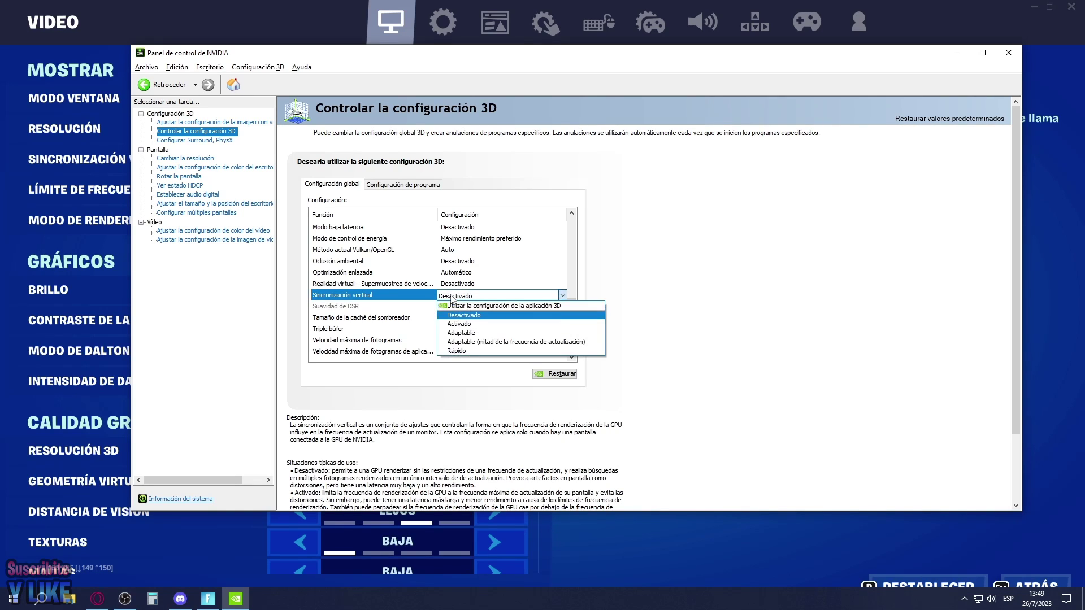
left_click(469, 325)
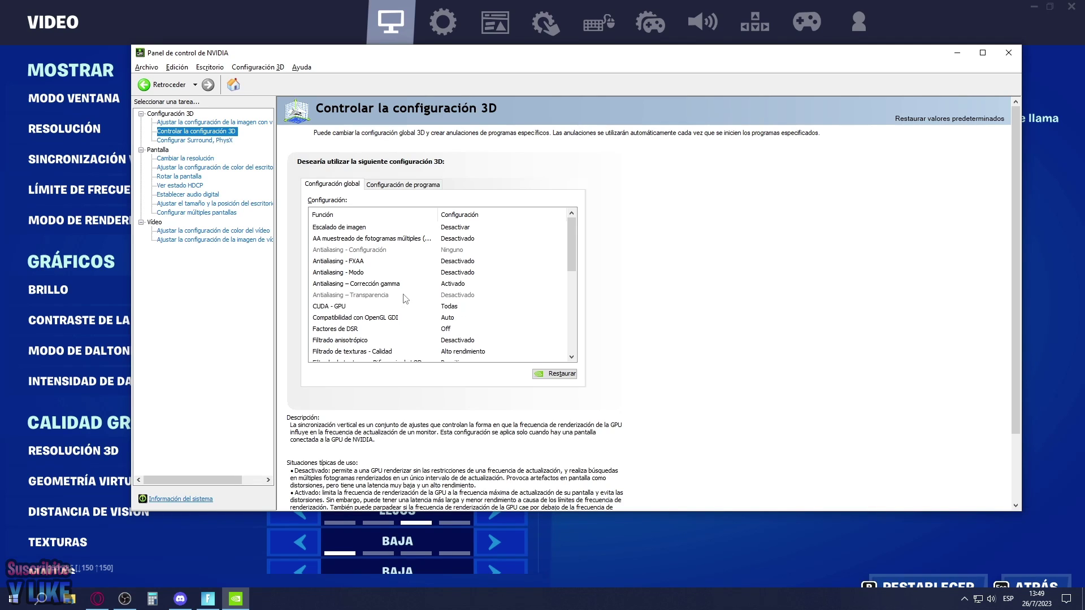
Step: Set global vertical sync to Desactivado, apply the 3D settings, and close the NVIDIA Control Panel
left_click(458, 295)
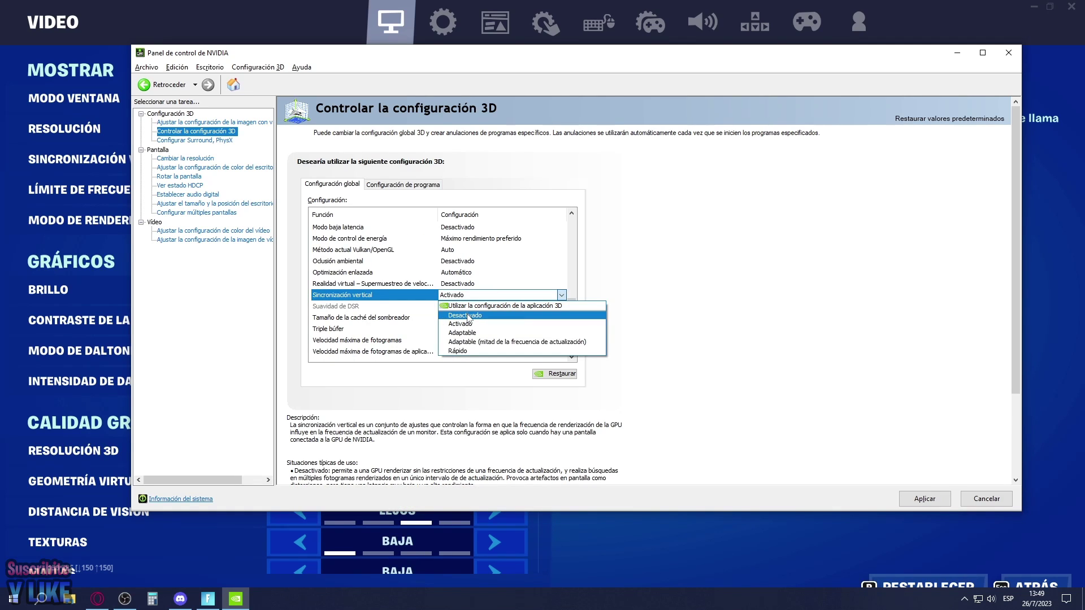
left_click(468, 316)
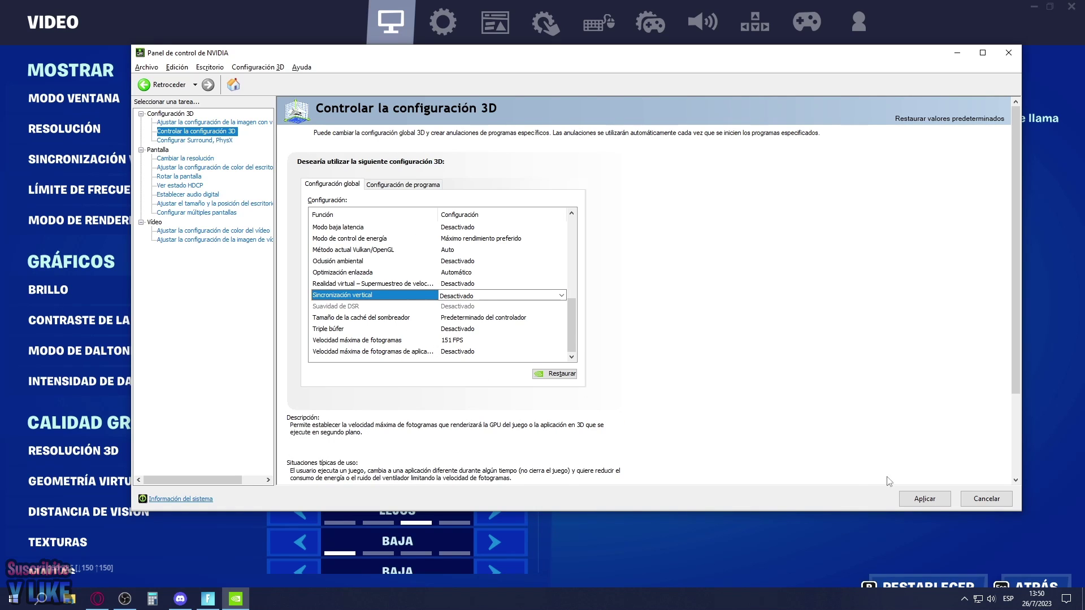
left_click(930, 501)
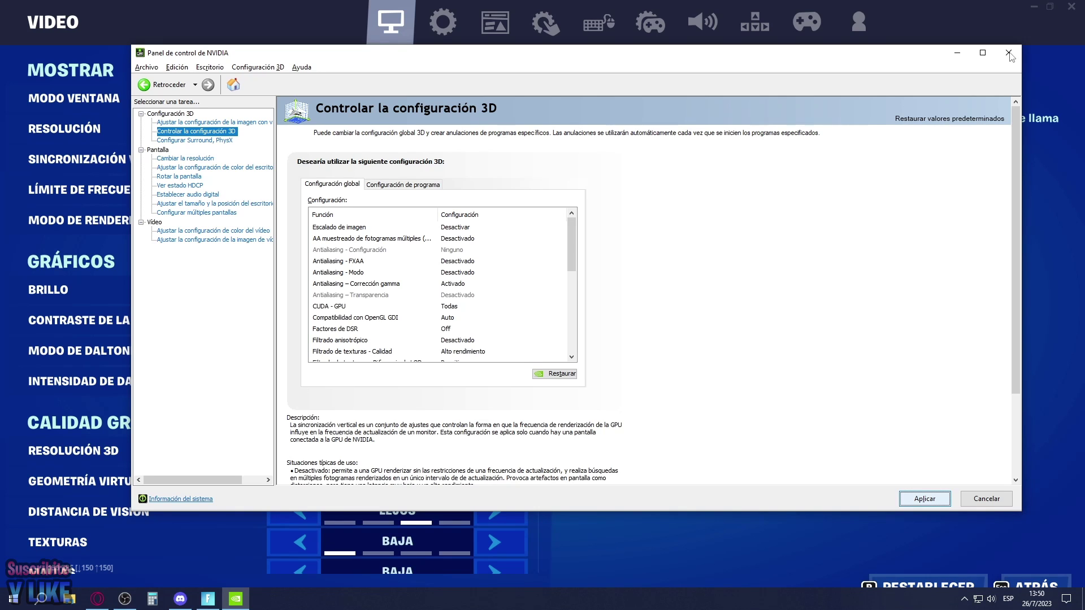
left_click(1010, 53)
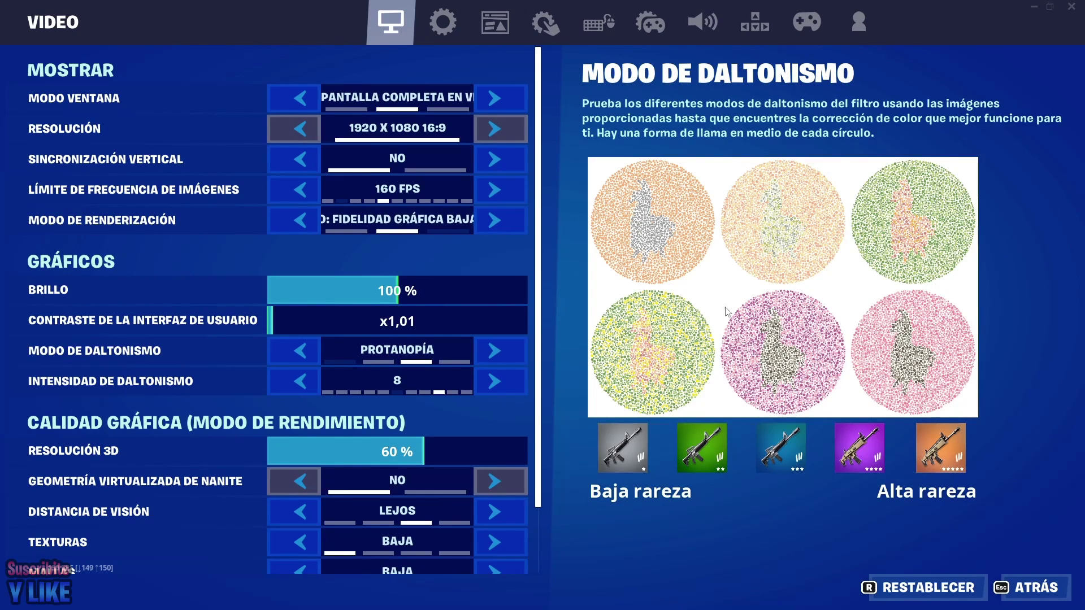
Step: Switch to Windows Settings and set the color mode to Claro in the personalization options
key("super")
left_click(22, 547)
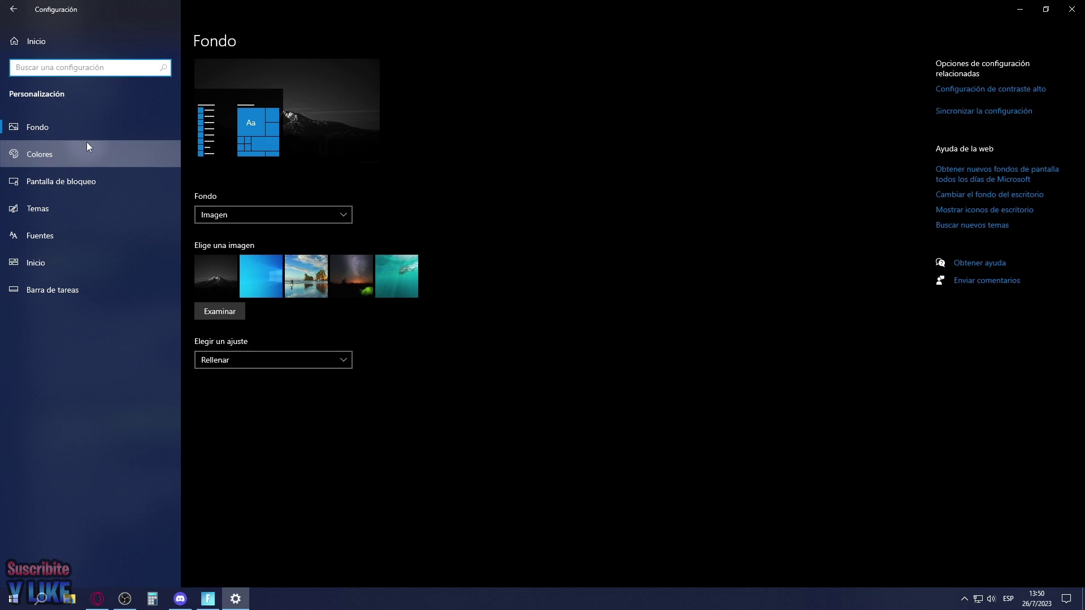
left_click(88, 147)
left_click(265, 217)
left_click(244, 199)
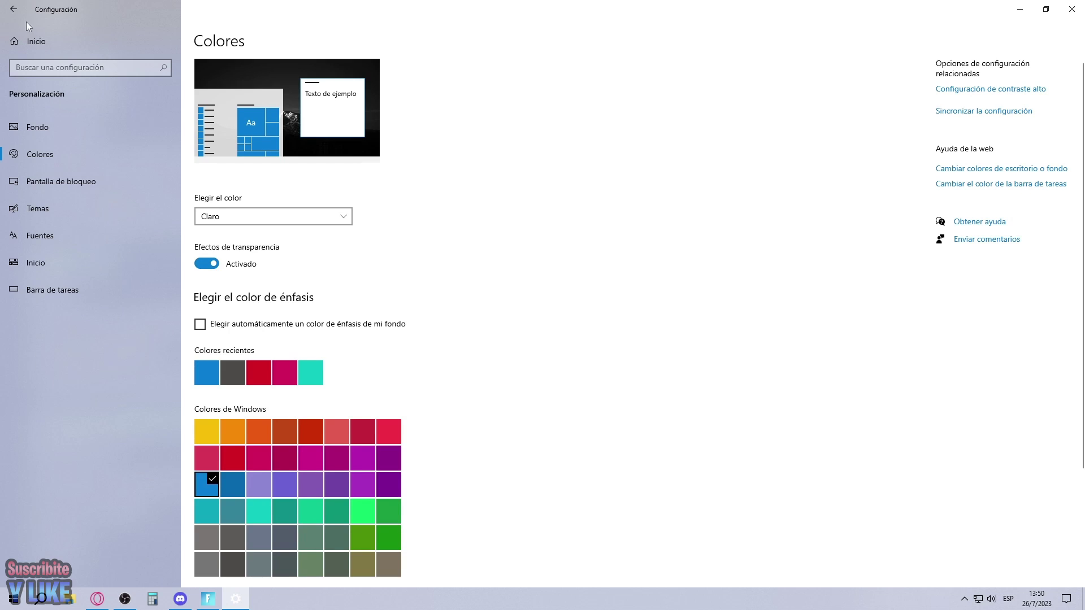
Step: Open the Ubicación page of the privacy settings and check the switch for this device's location access
left_click(37, 41)
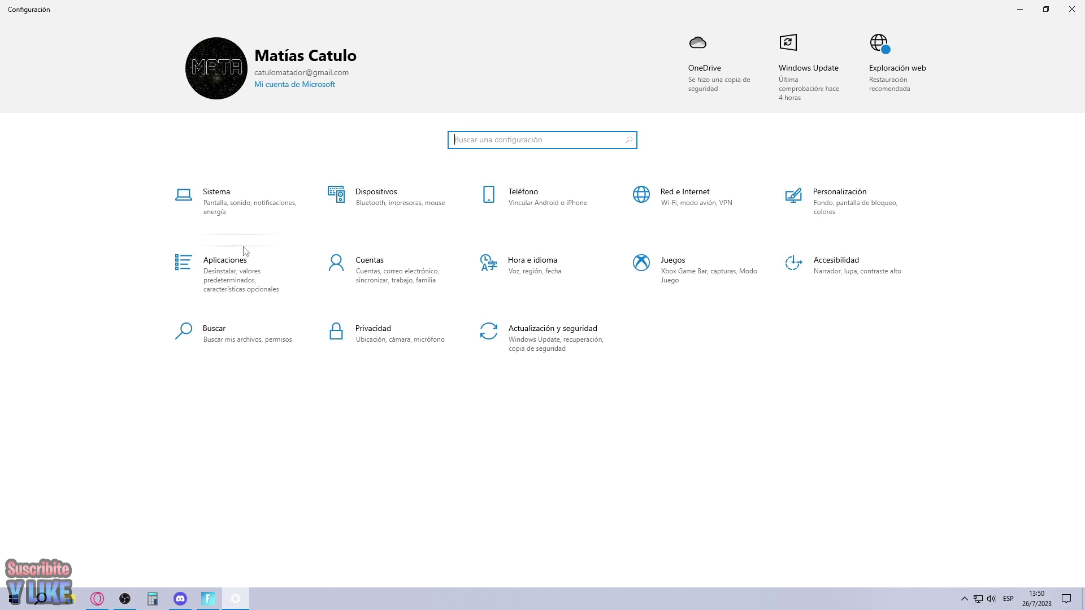
left_click(377, 349)
scroll(93, 253, "down", 5)
scroll(116, 273, "up", 5)
left_click(75, 337)
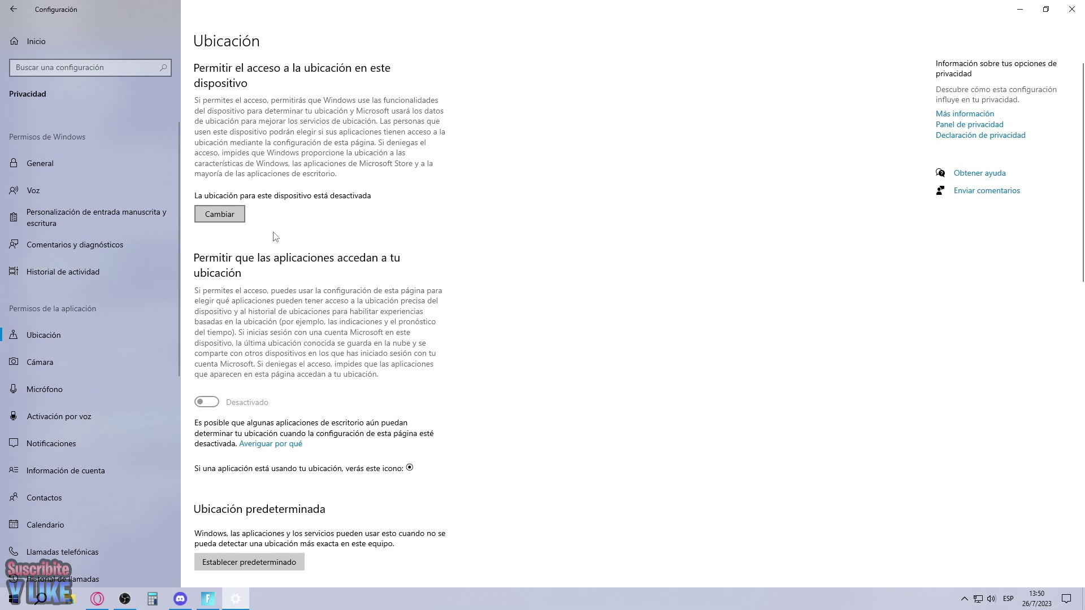
left_click(226, 221)
Step: Open the Notificaciones privacy page and check the switch for this device's user notification access
scroll(117, 350, "down", 3)
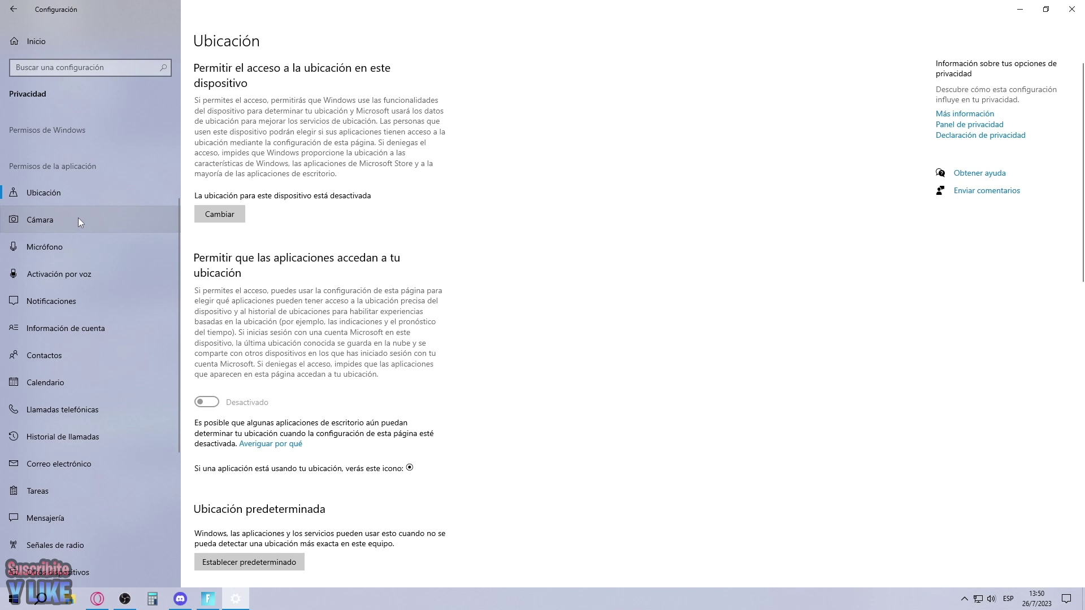
scroll(81, 297, "down", 2)
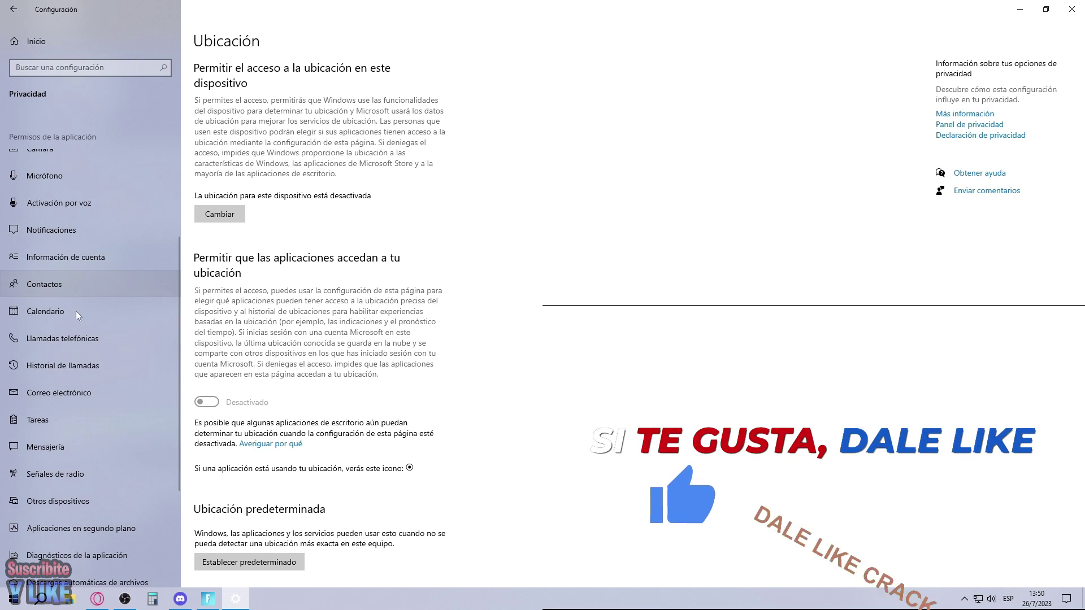
left_click(79, 232)
left_click(218, 186)
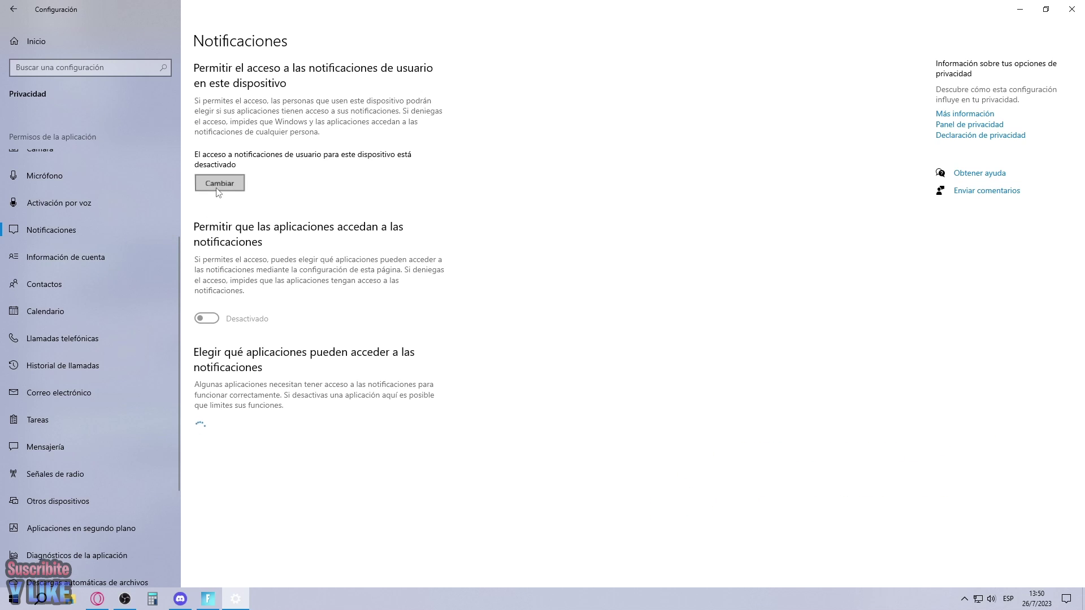
left_click(161, 251)
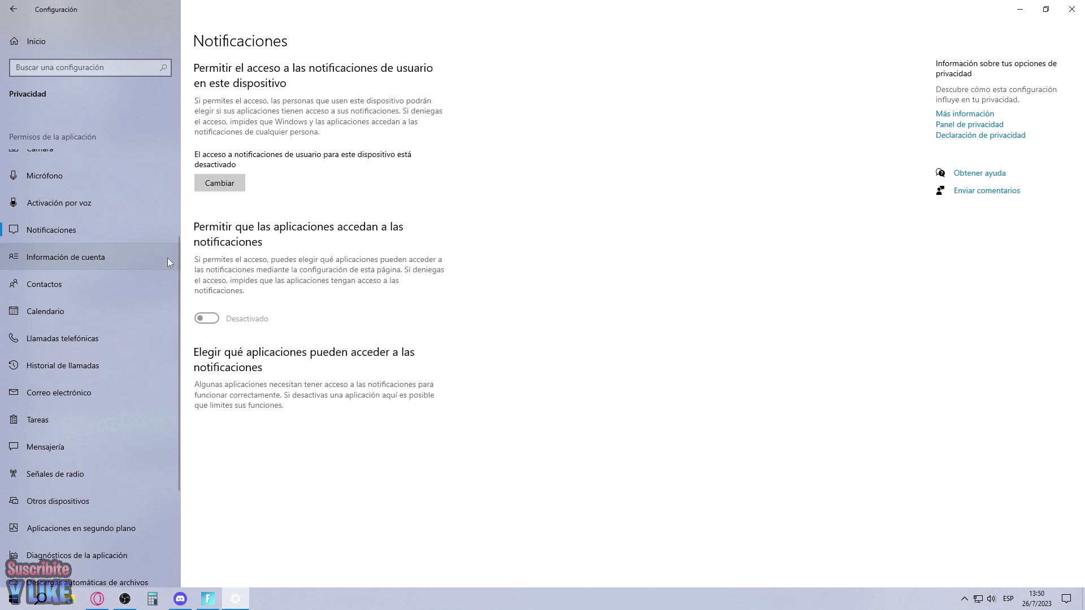
Step: Open the Aplicaciones en segundo plano page and review which apps are allowed to run in the background
scroll(100, 295, "down", 5)
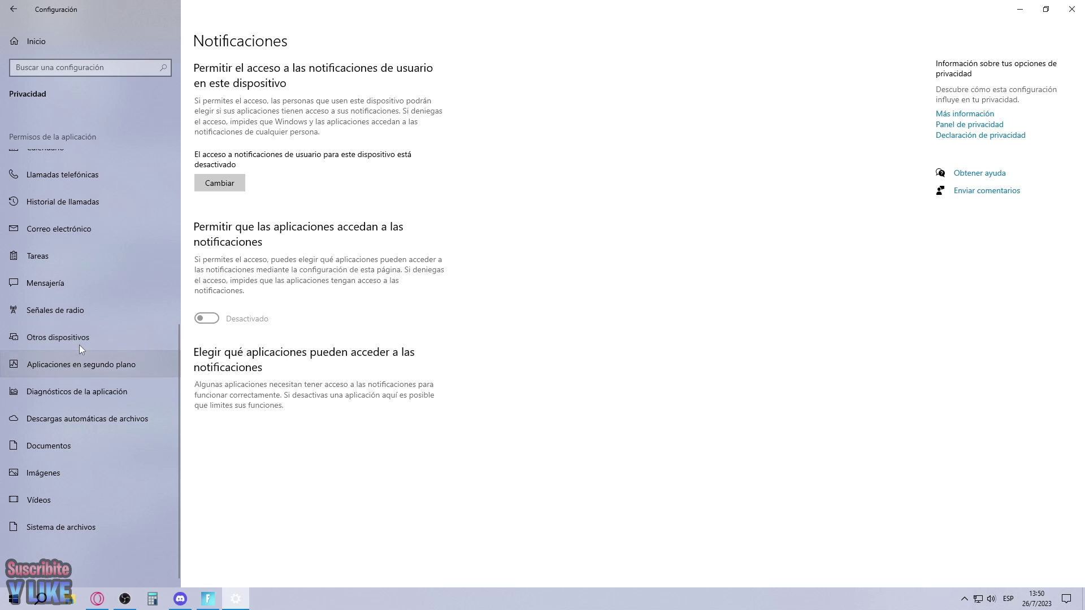
left_click(72, 362)
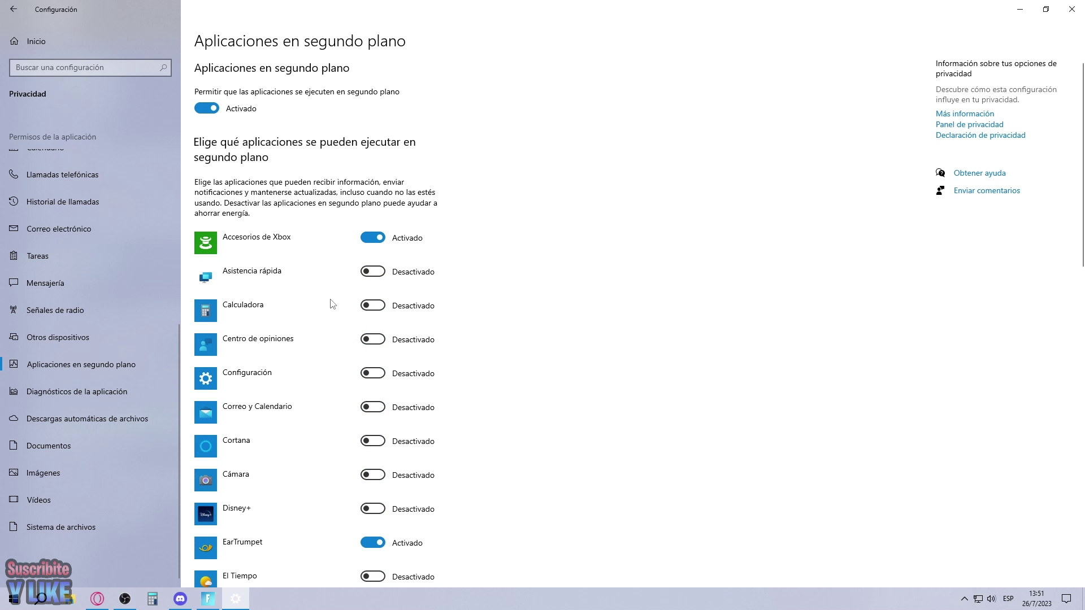
scroll(332, 302, "down", 7)
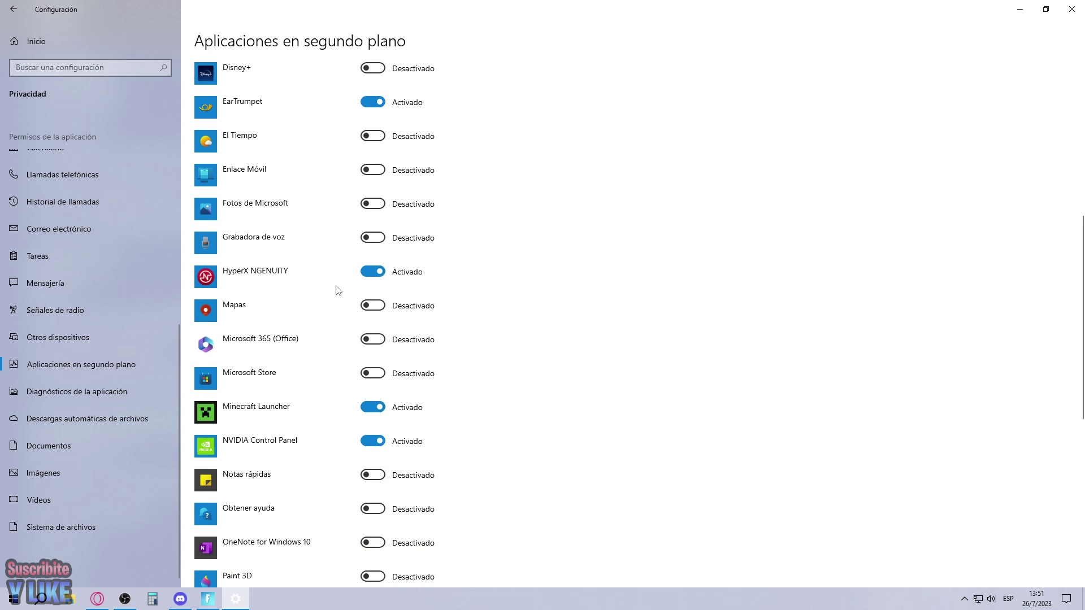
scroll(338, 291, "down", 7)
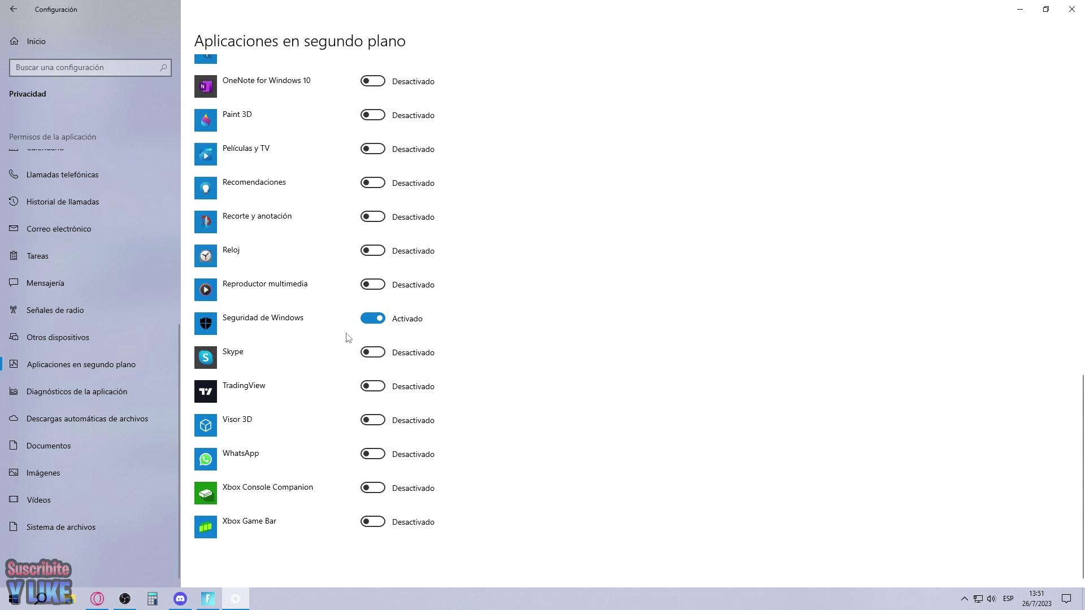
scroll(327, 323, "up", 14)
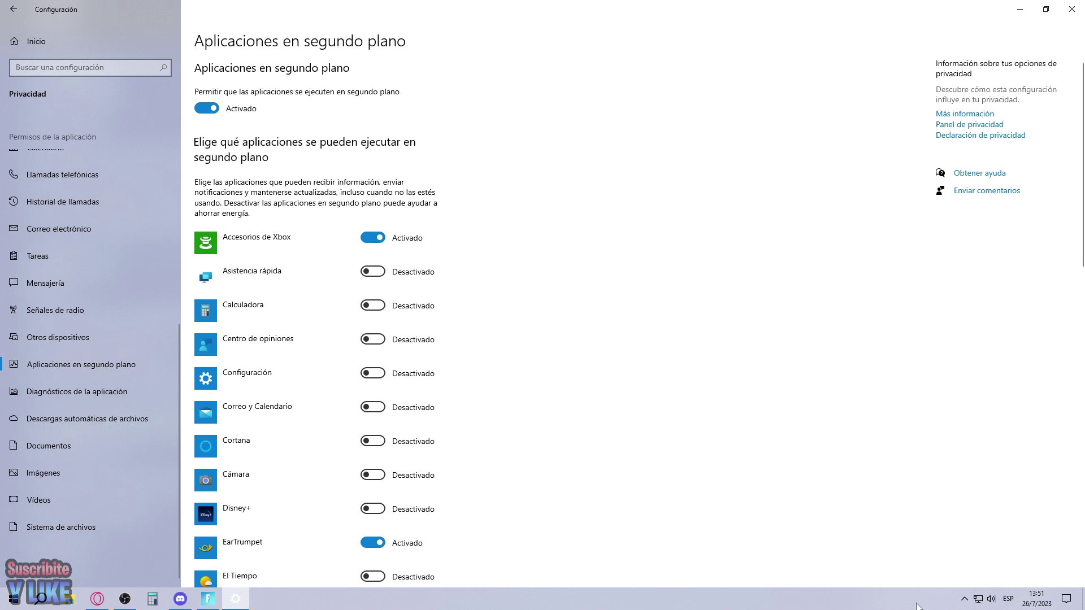
Step: Show the hidden programs running in the notification area and open Discord from there
left_click(964, 599)
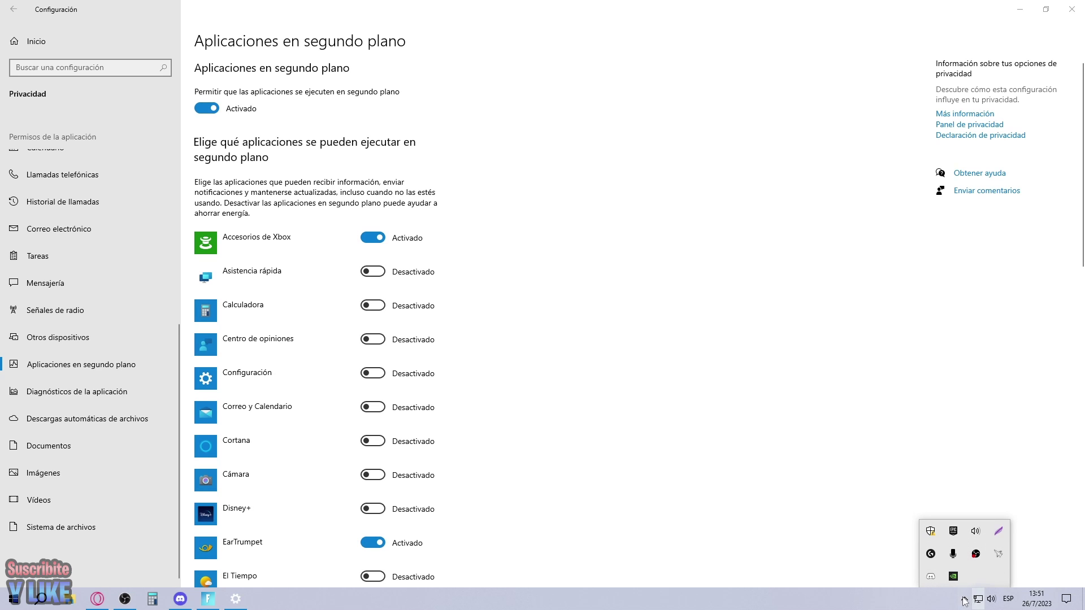
left_click(933, 577)
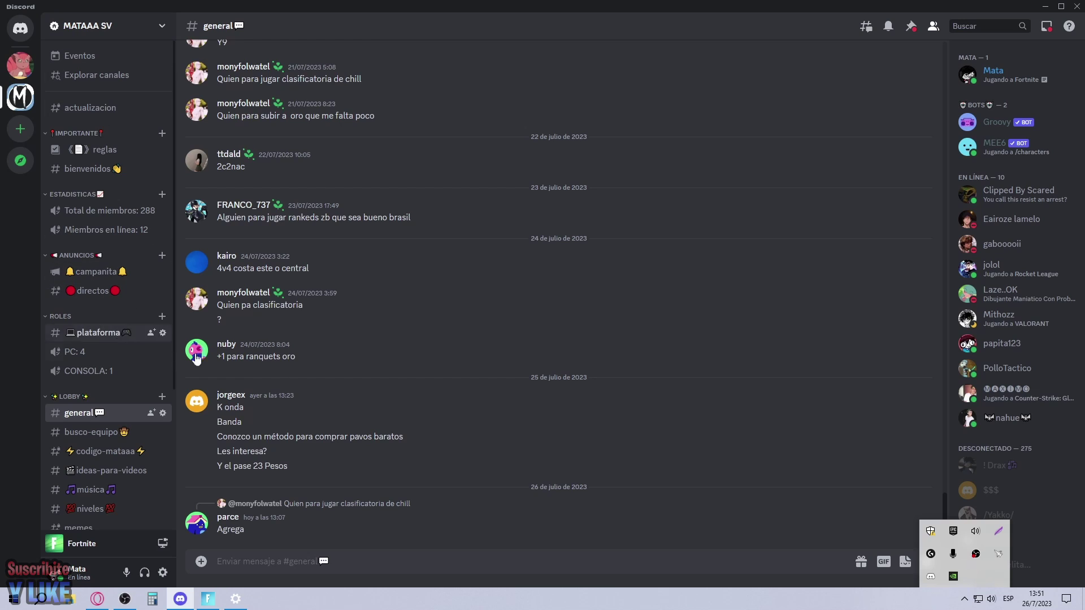
Step: Quit Discord completely from the hidden programs in the notification area
left_click(174, 356)
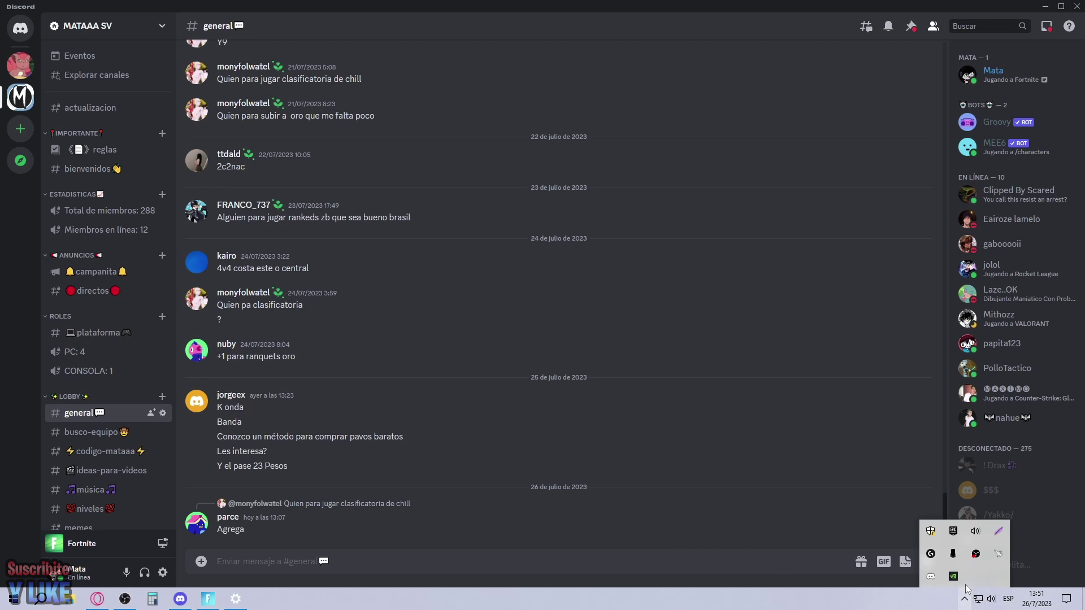
right_click(932, 576)
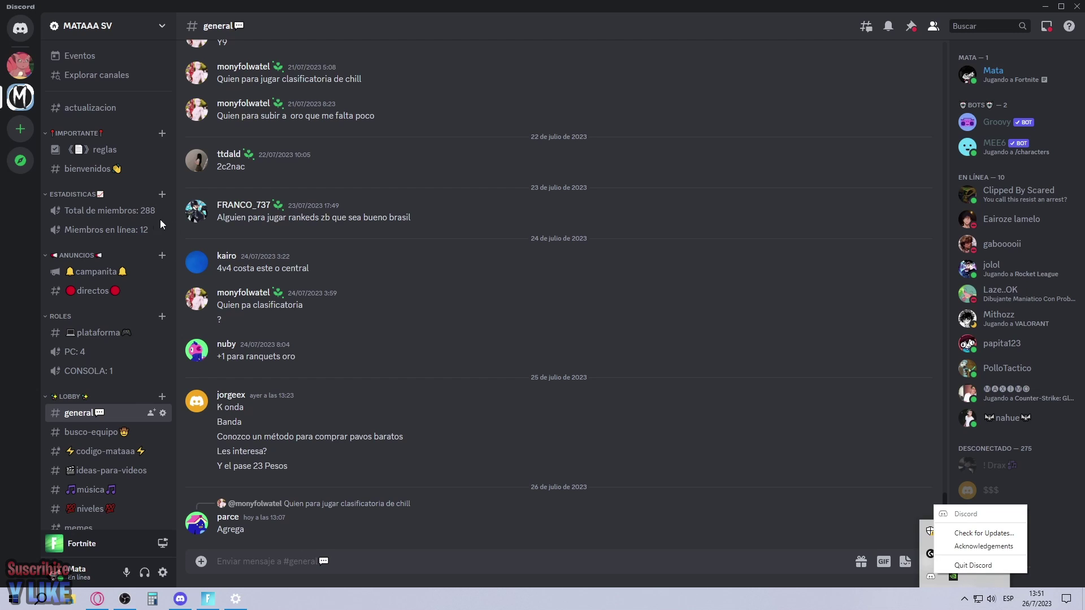
left_click(972, 566)
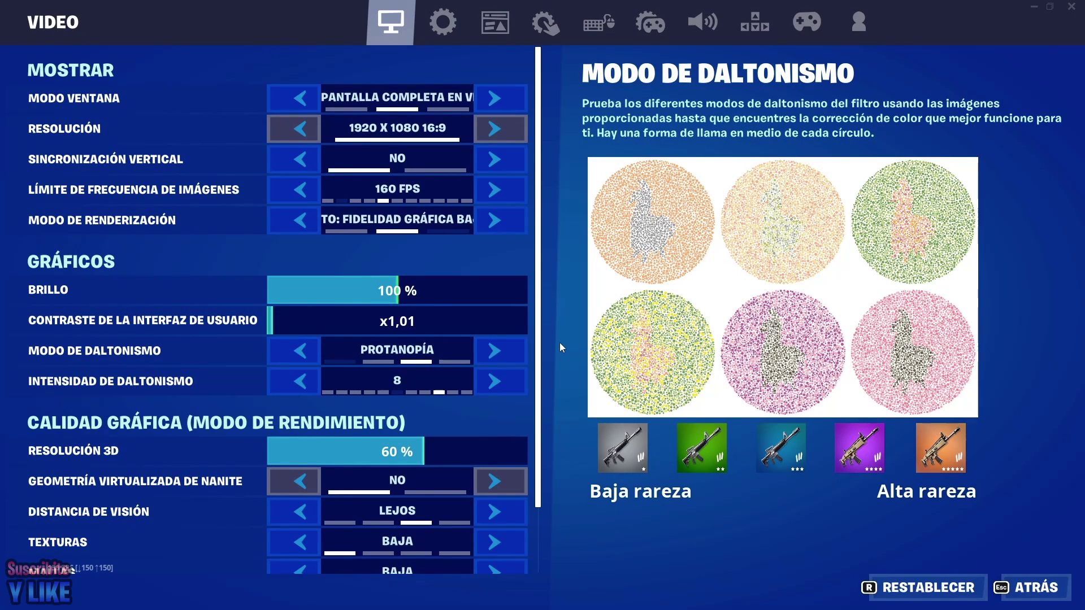
Step: Switch to Fortnite's video settings and set the window mode to Pantalla completa with a 1280 x 720 16:9 resolution
key("alt+Tab")
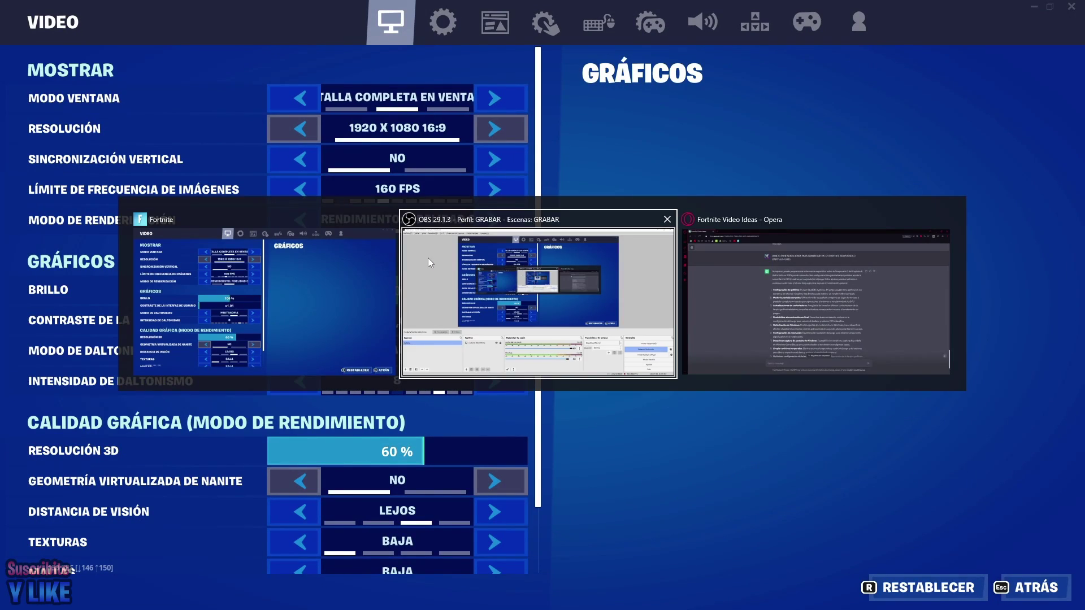
key("alt+Tab")
key("alt+Tab")
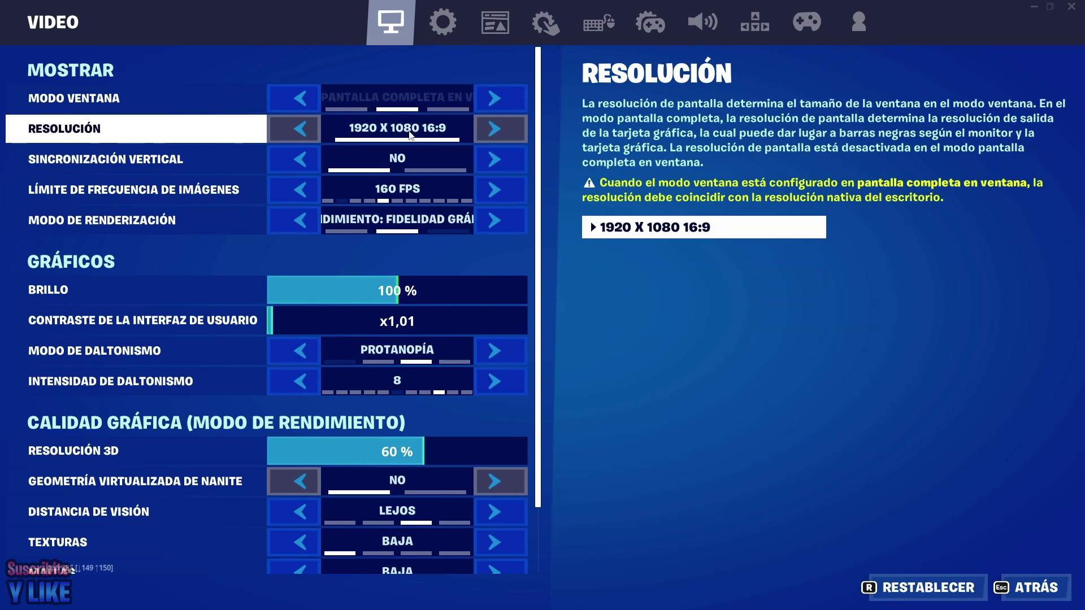
left_click(502, 100)
left_click(501, 100)
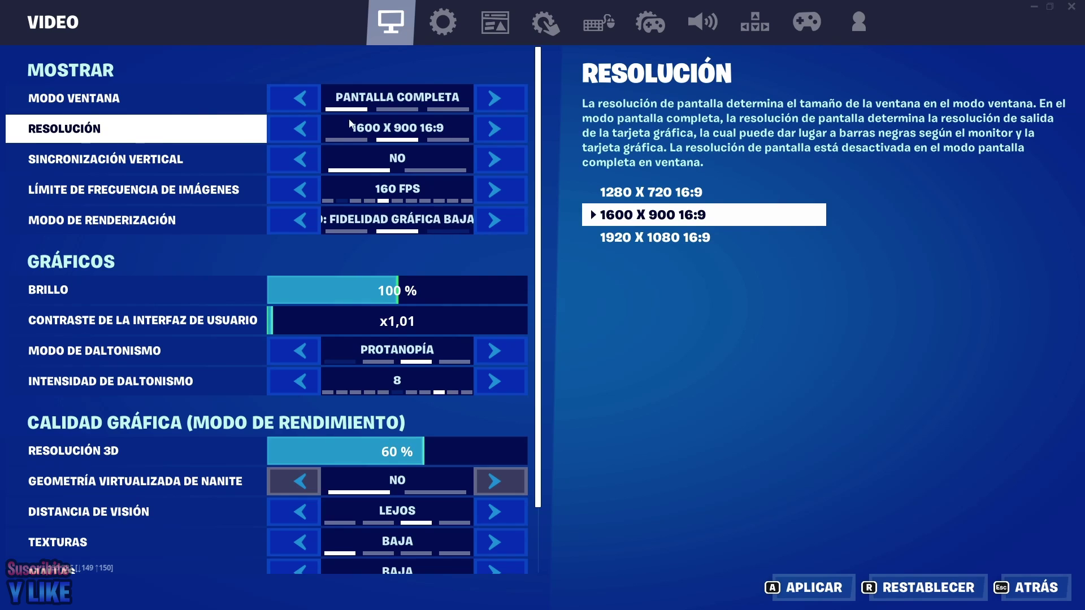
left_click(300, 123)
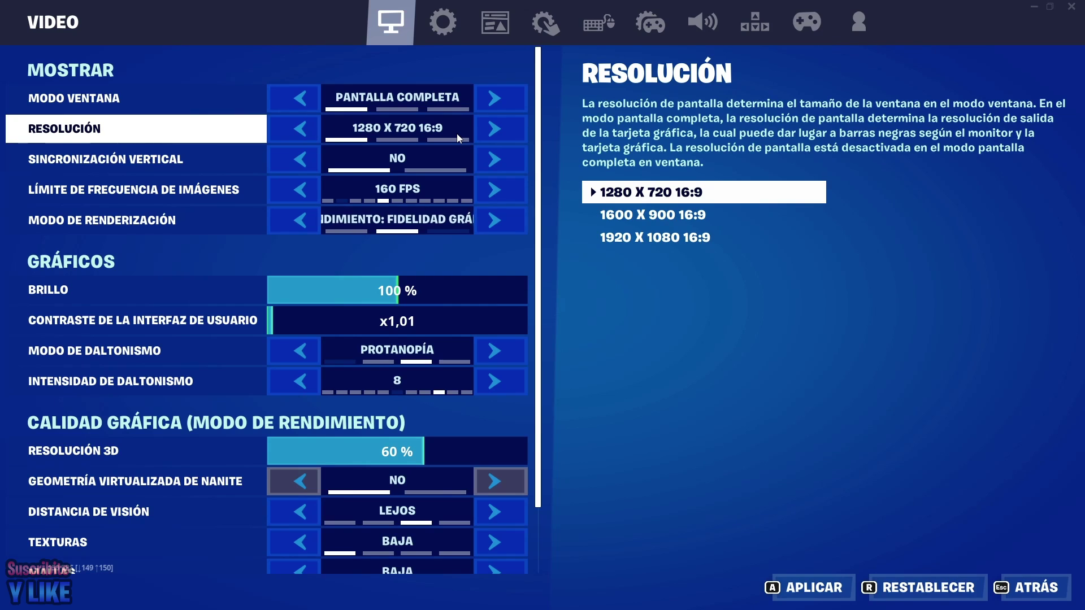
Step: Return Fortnite's window mode to Pantalla completa en ventana and apply the video settings
left_click(495, 97)
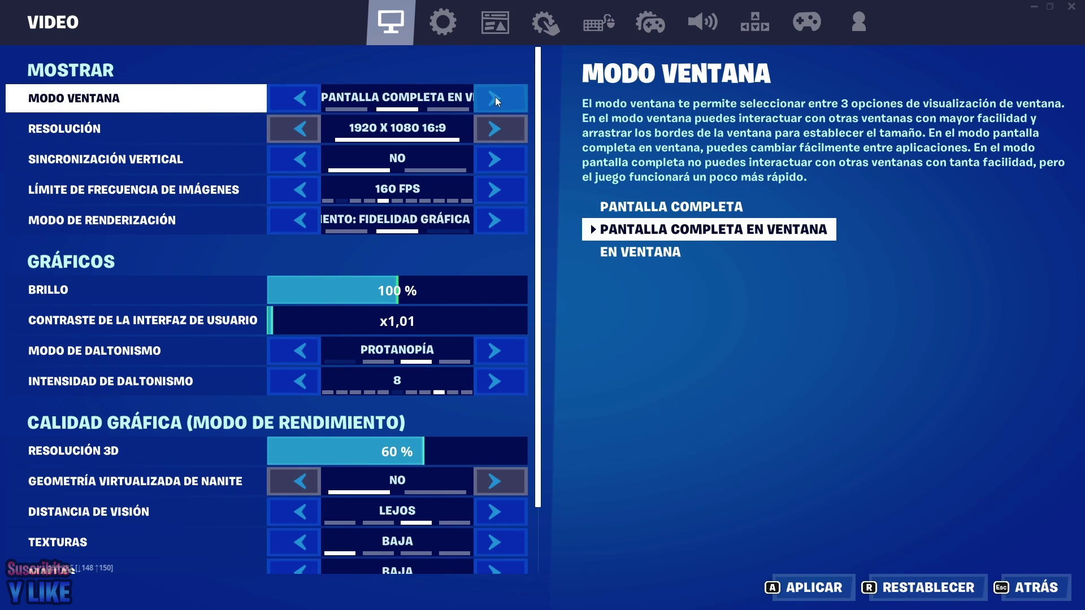
left_click(812, 585)
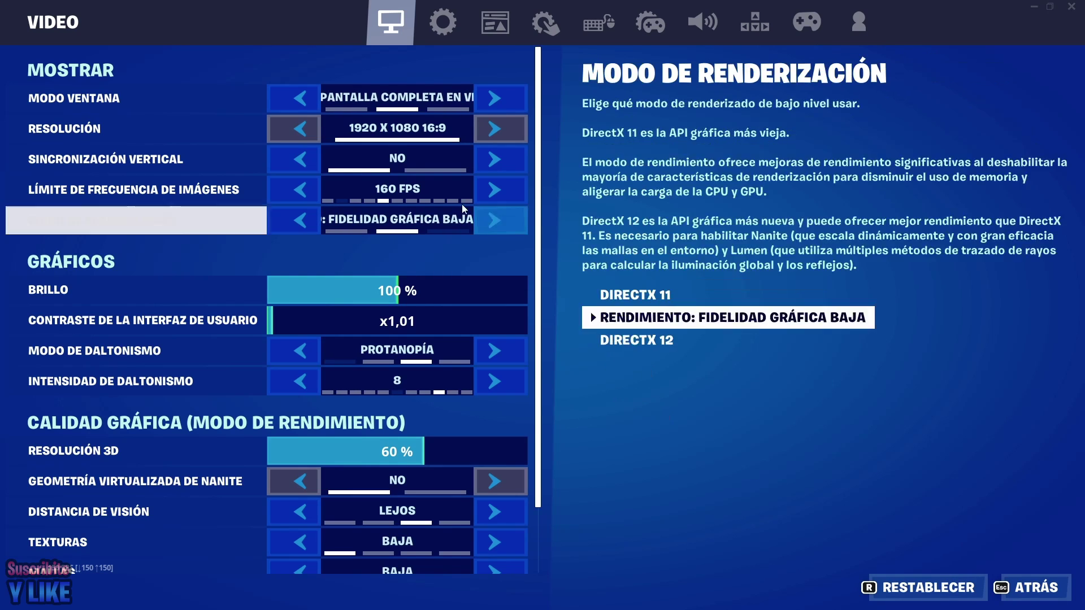
Step: Open the Juegos section of the Windows settings and check the Xbox Game Bar and Modo de juego switches
key("alt+Tab")
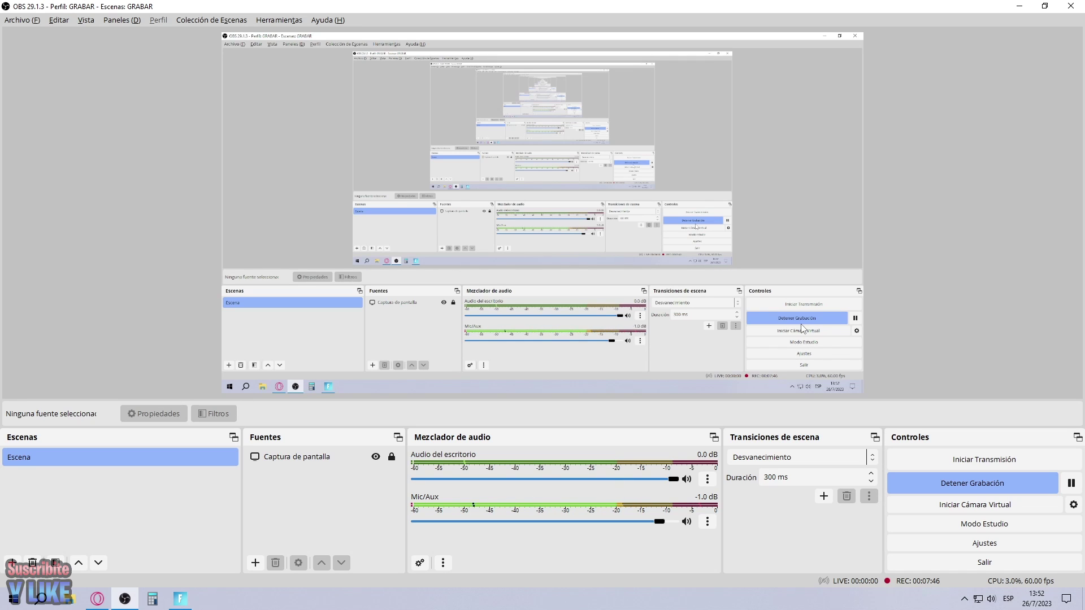
left_click(14, 598)
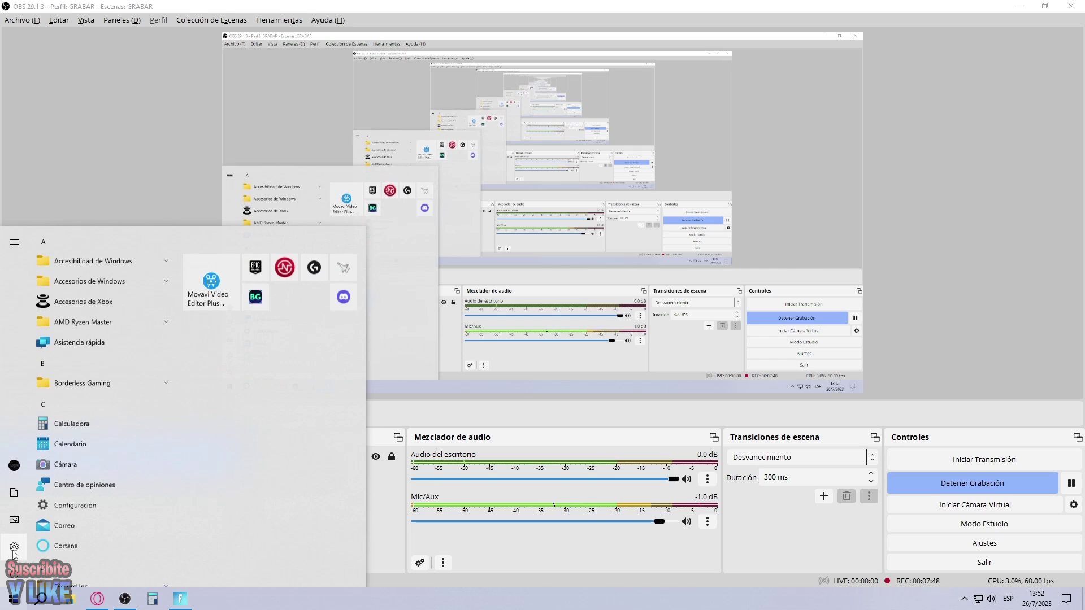
left_click(45, 516)
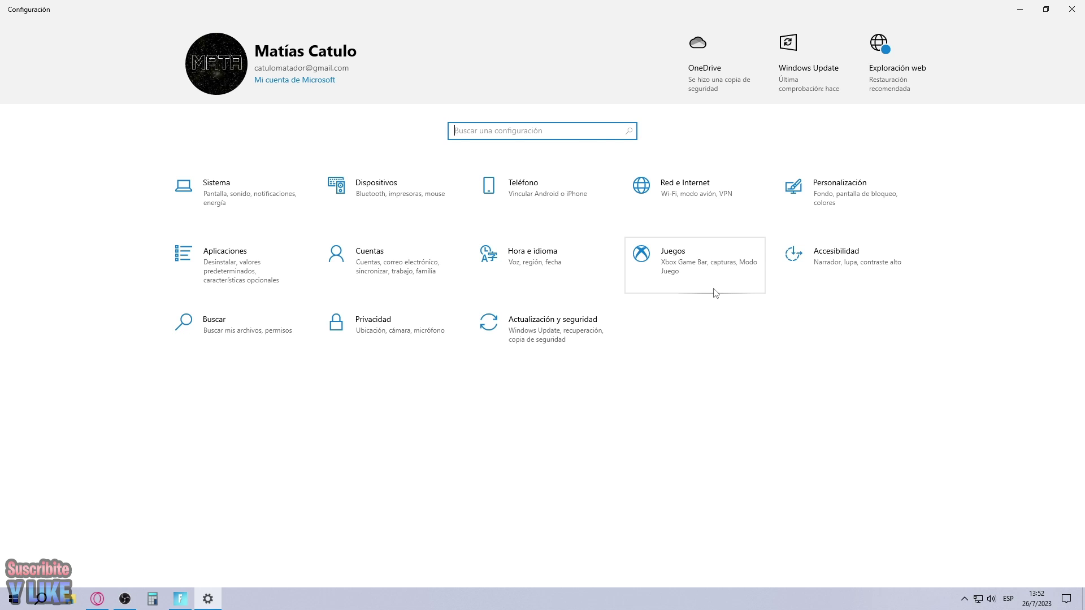
key("super")
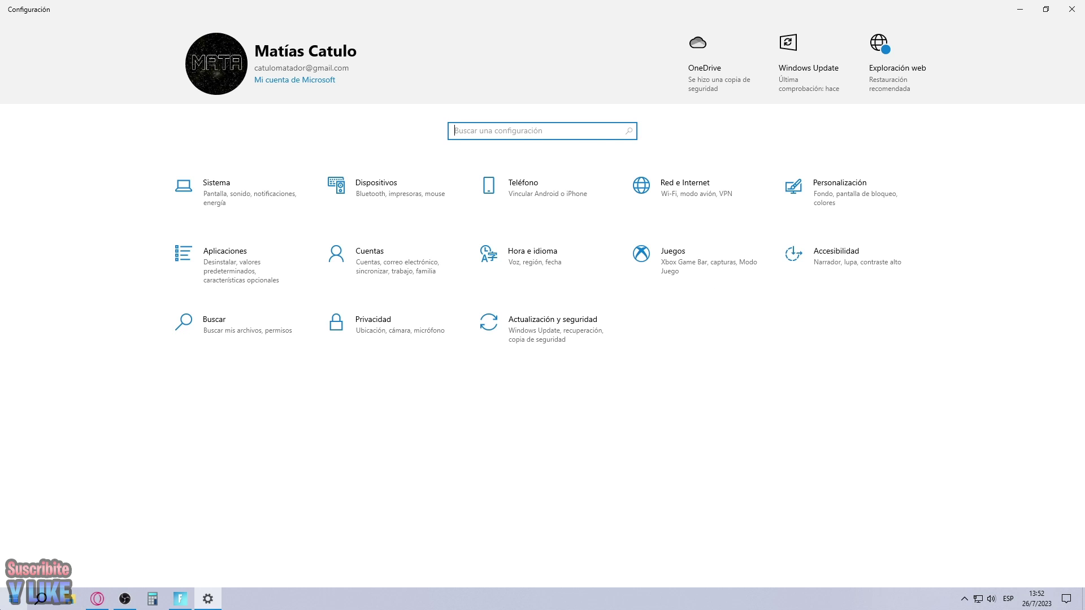
left_click(678, 263)
left_click(658, 261)
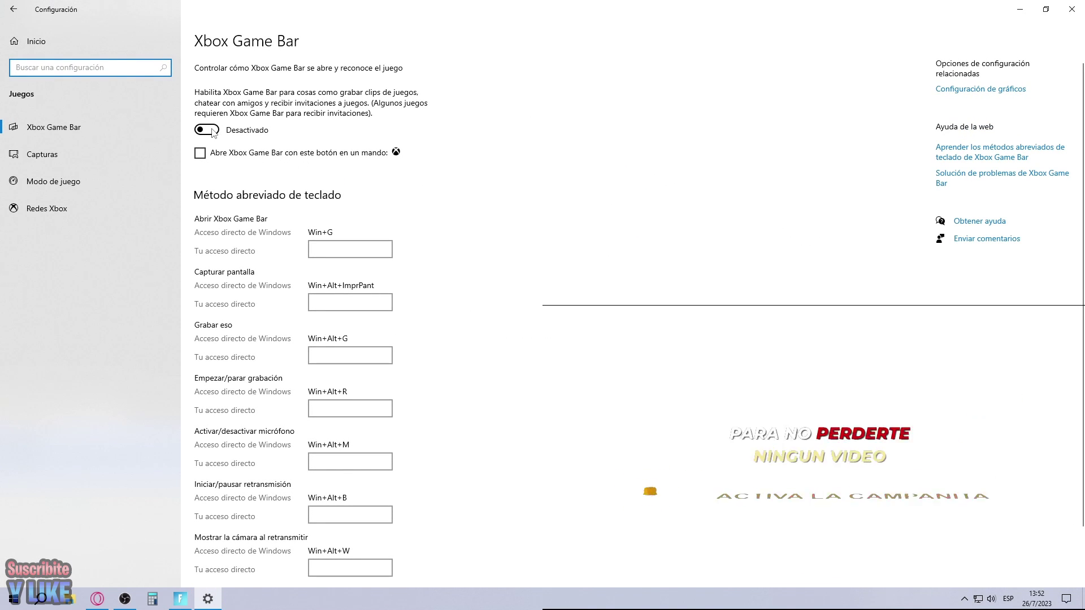
left_click(104, 185)
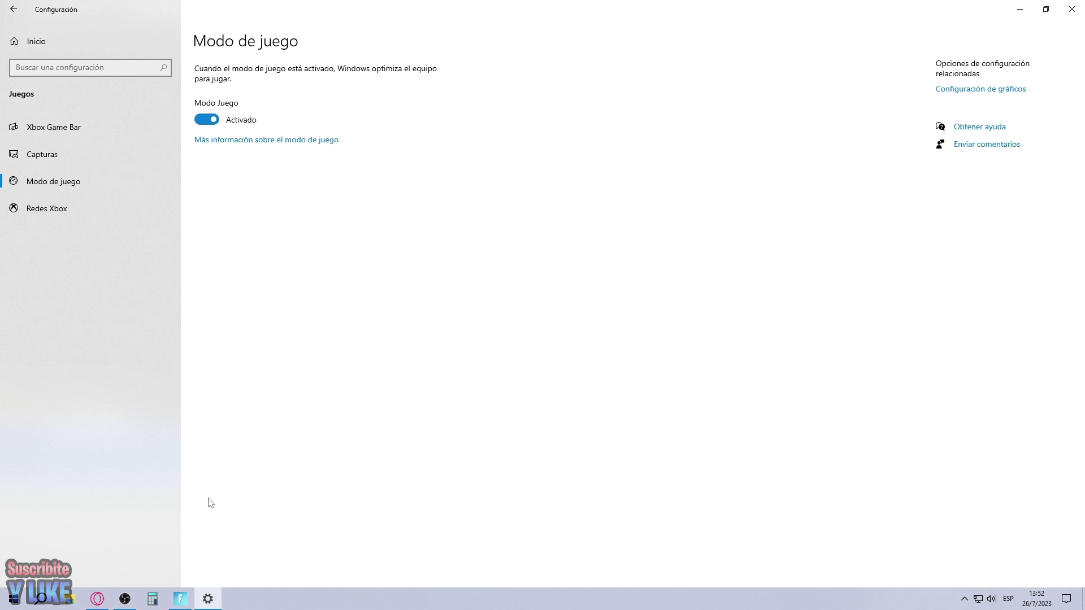
Step: Open the user's AppData\Local\Temp folder with a Run command
key("super+r")
type("%")
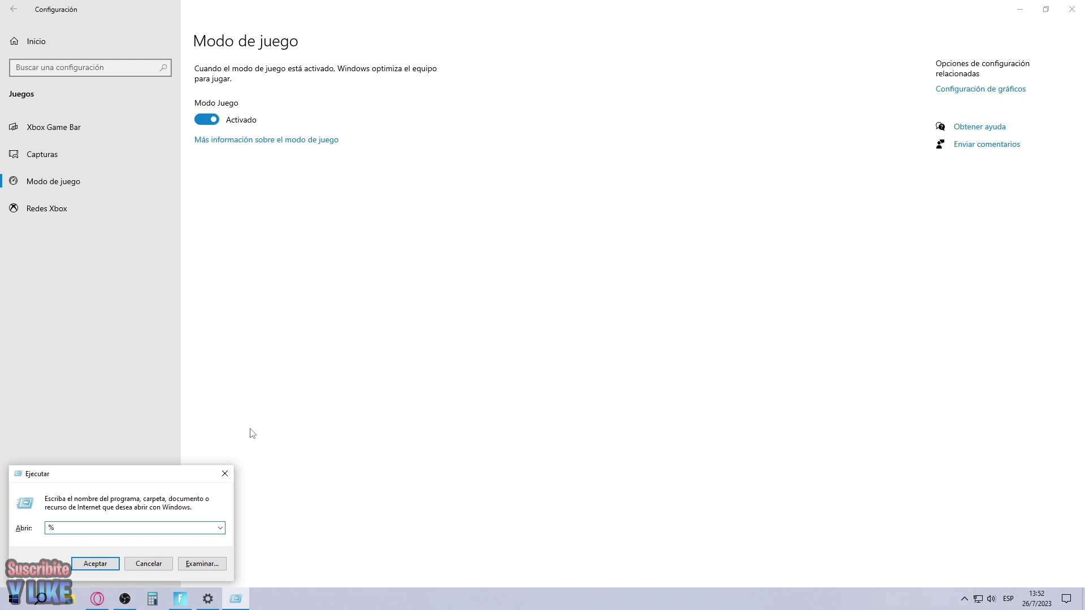
key("Return")
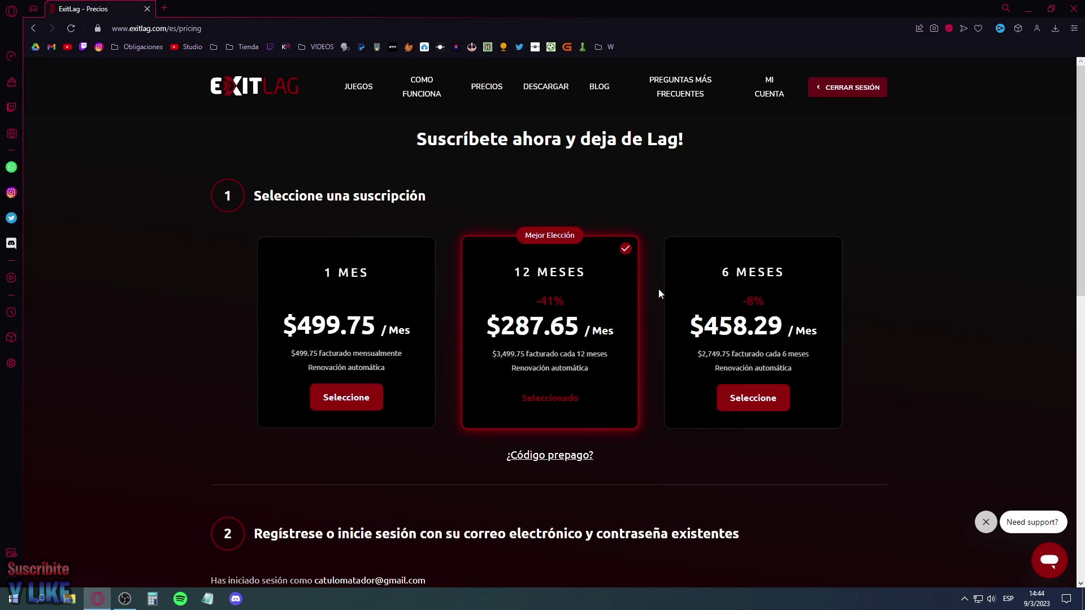
Step: Go from the ExitLag pricing page back to its home page and look over the listed features
key("alt+Left")
key("Escape")
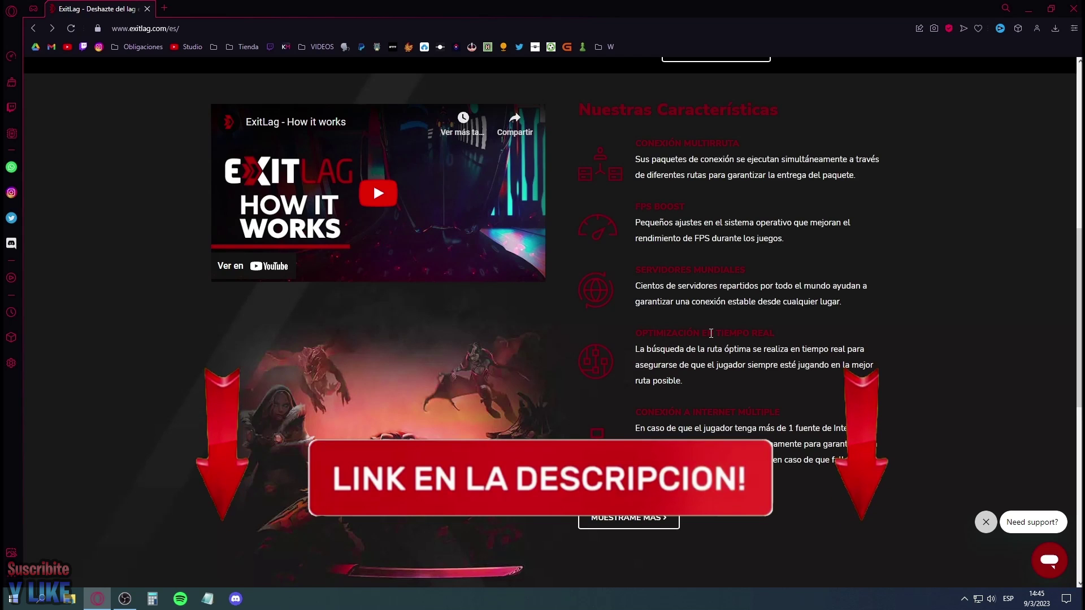
scroll(706, 333, "up", 7)
scroll(707, 336, "up", 2)
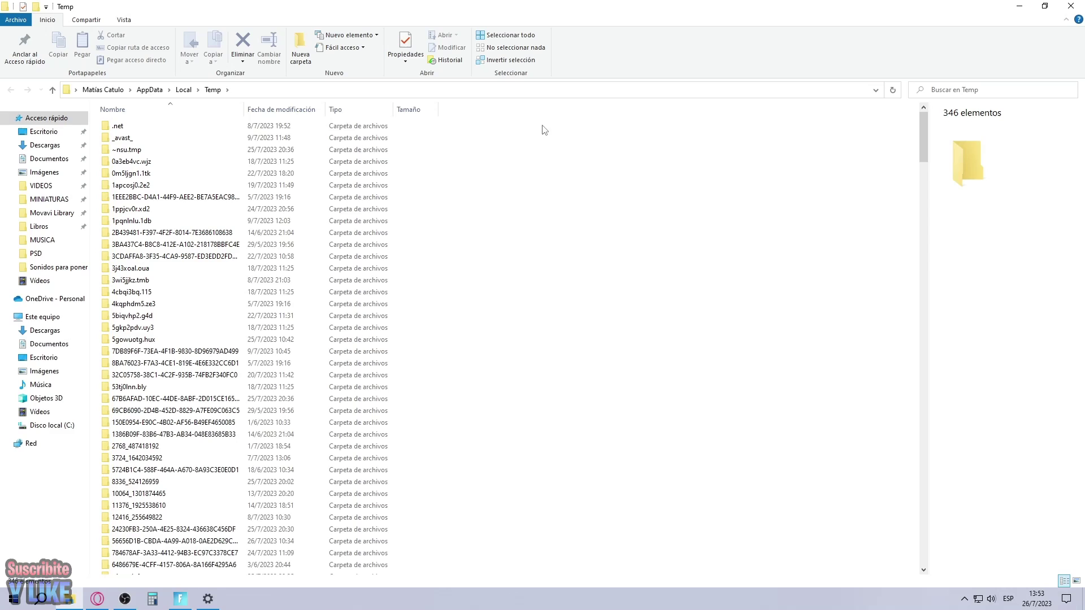
Step: Delete all files and folders in the Temp folder, continuing with administrator permission for all current items
right_click(531, 136)
left_click_drag(495, 137, 233, 590)
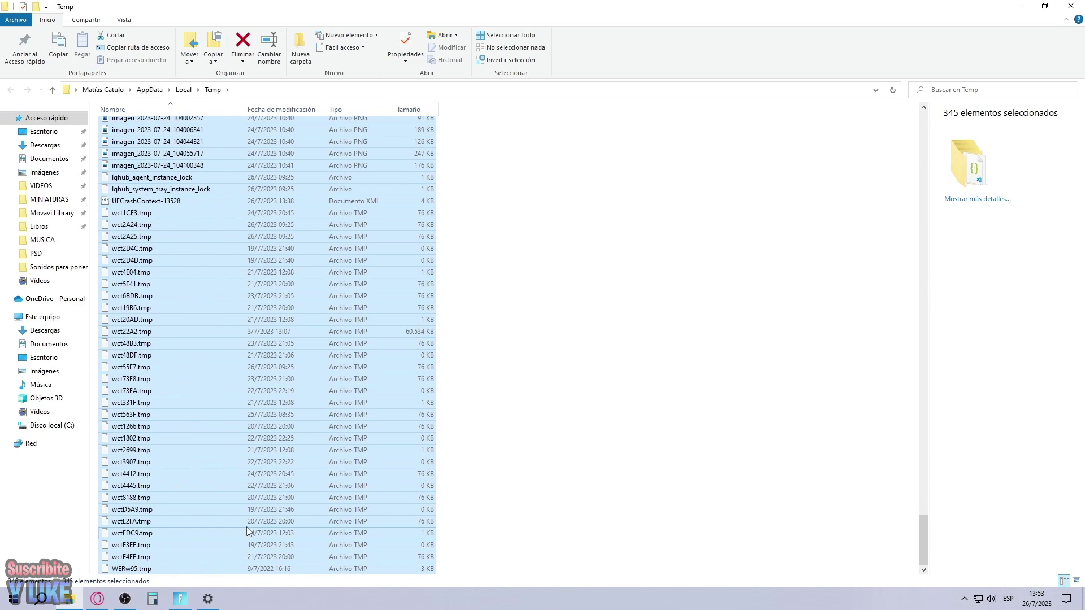
key("Delete")
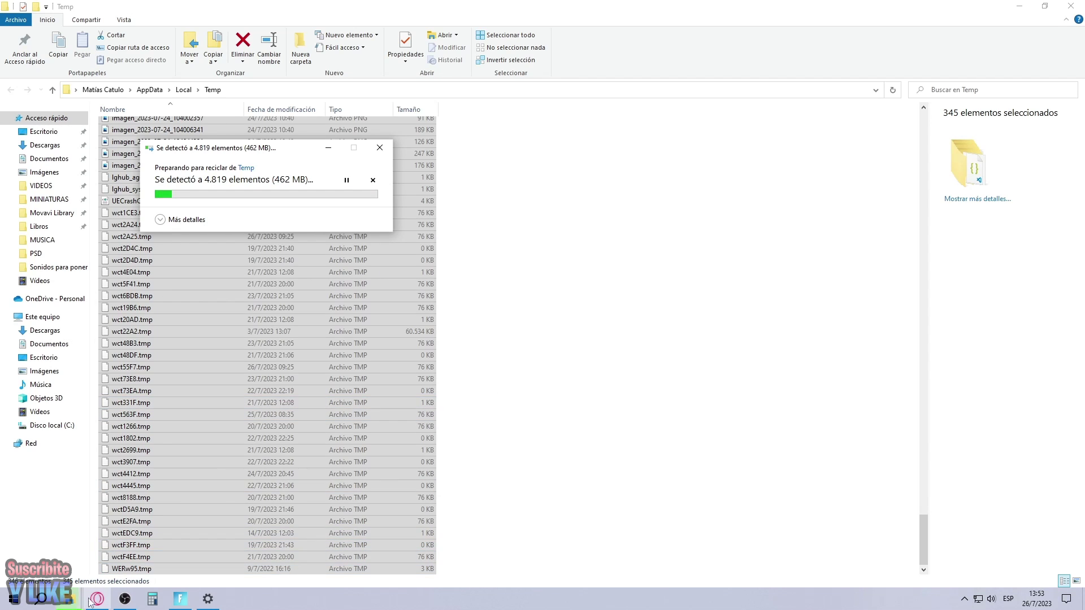
scroll(526, 437, "down", 1)
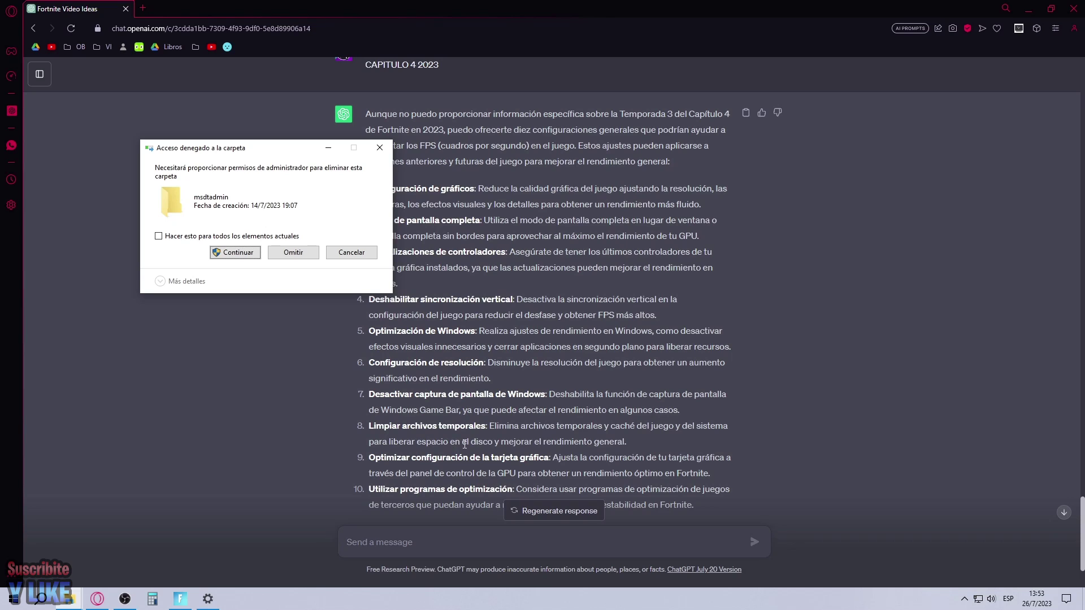
left_click(159, 236)
left_click(235, 253)
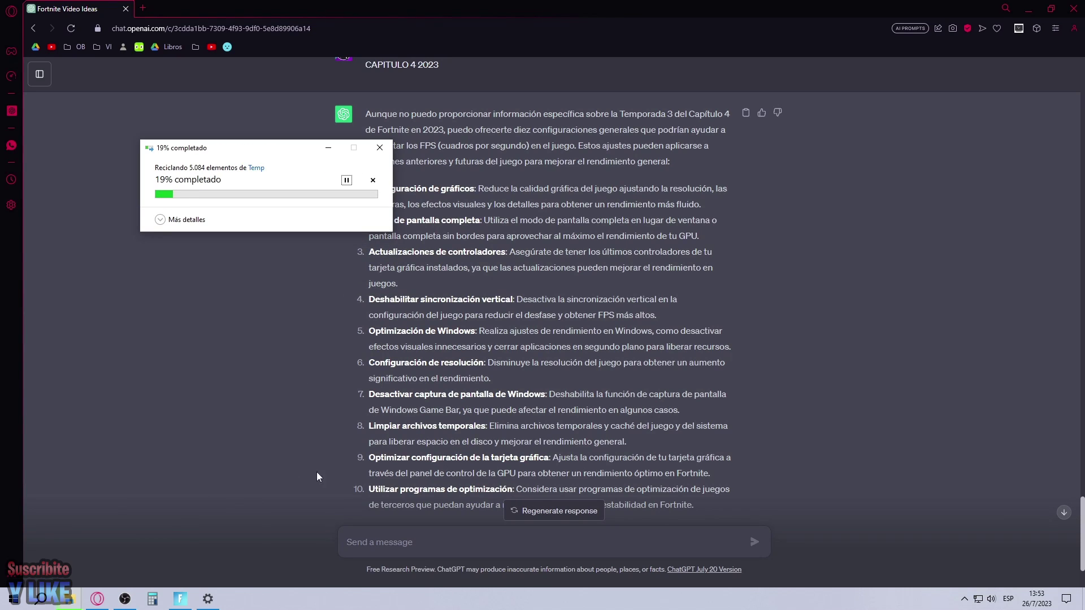
Step: Open the NVIDIA control panel from the hidden programs in the notification area
scroll(339, 464, "down", 3)
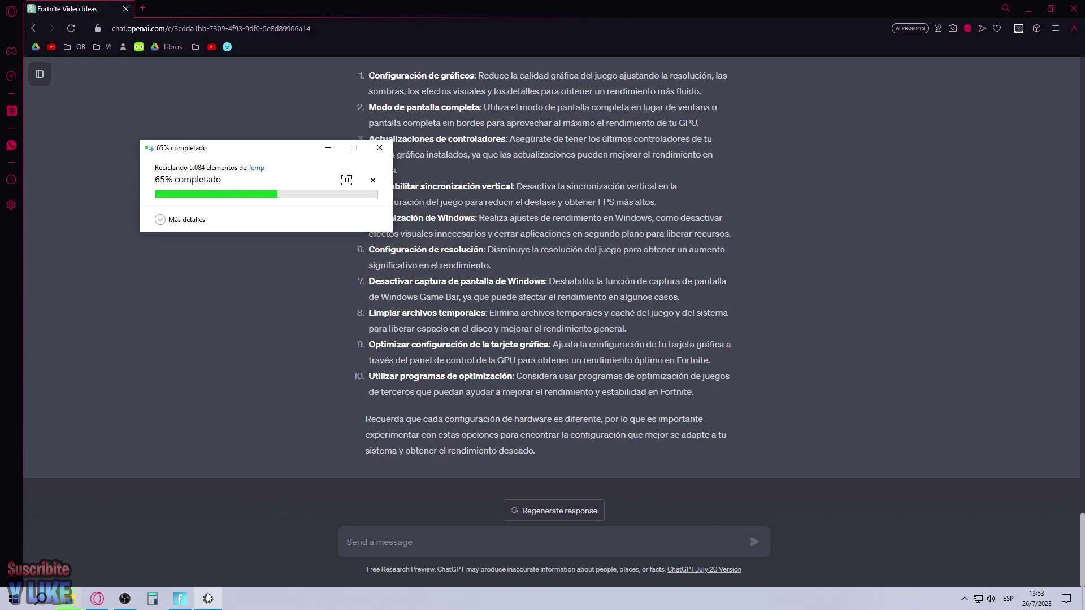
left_click(965, 598)
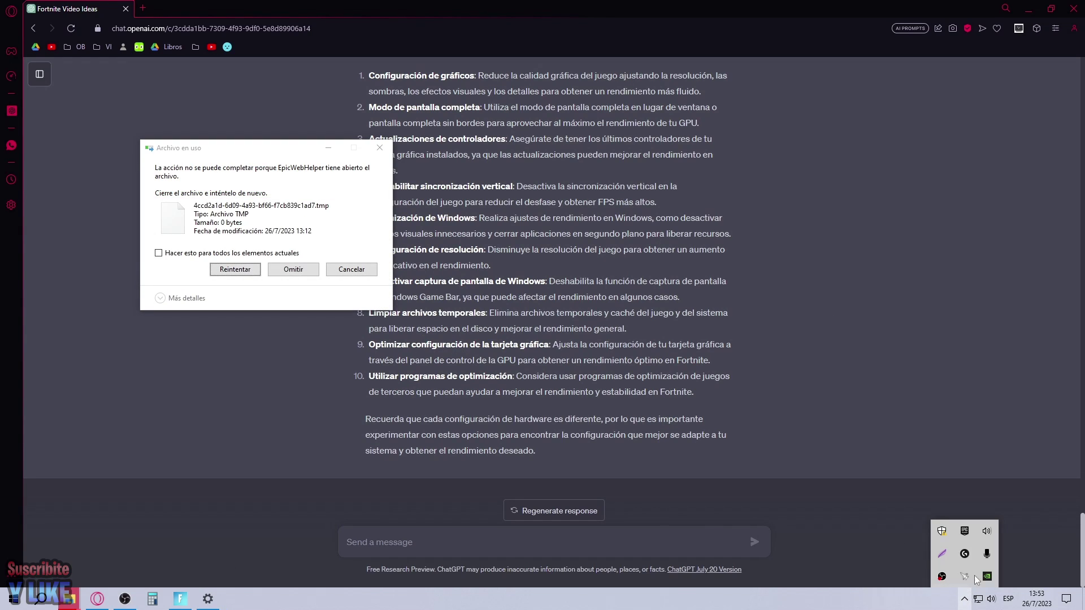
right_click(988, 576)
left_click(996, 533)
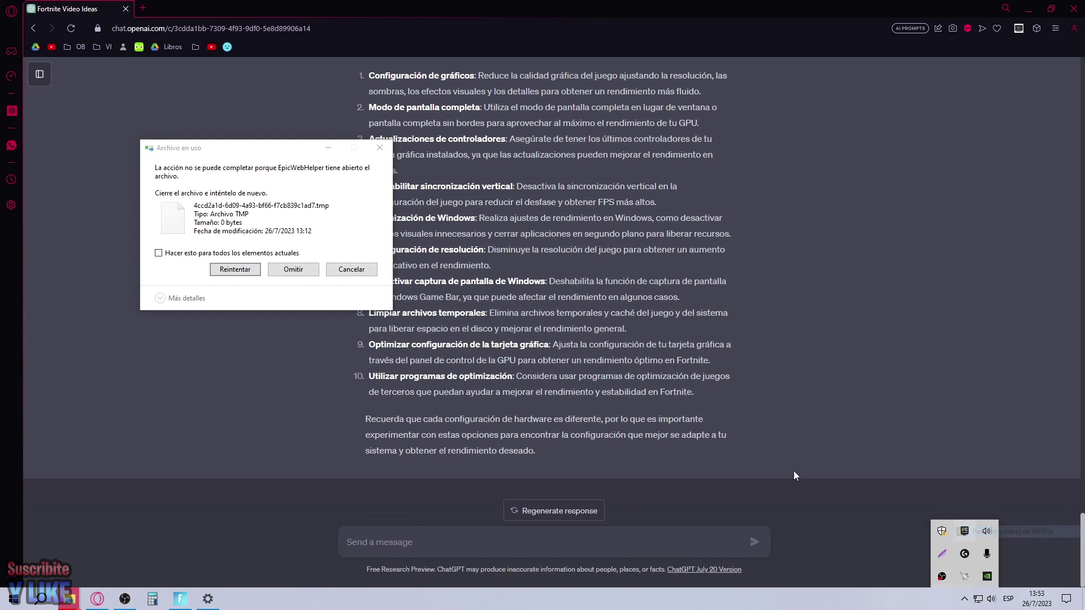
Step: Skip the temporary files that are in use, applying the choice to all current items
left_click(197, 253)
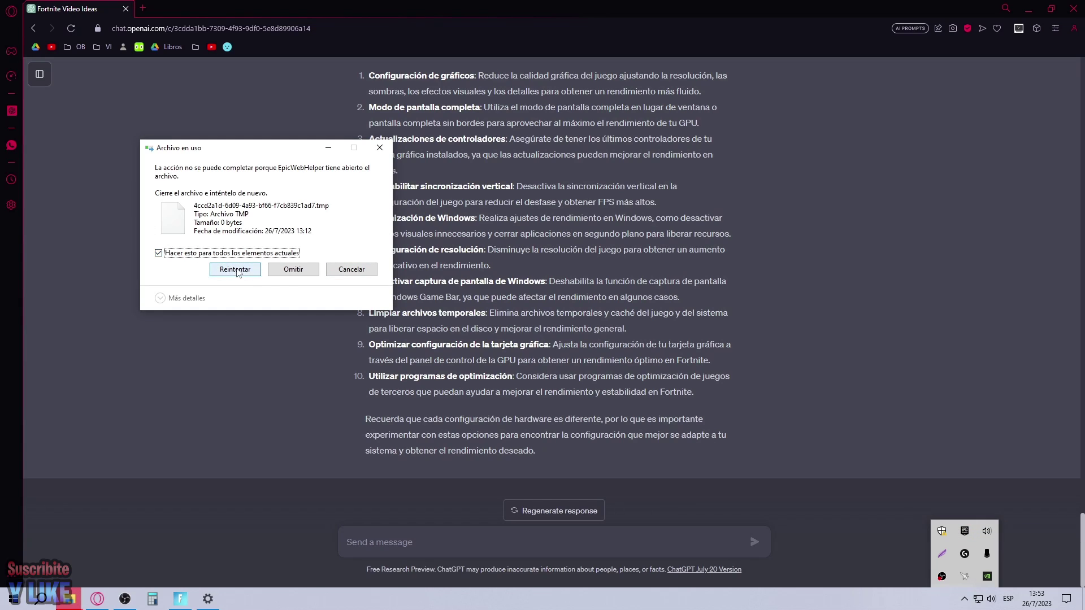
left_click(285, 271)
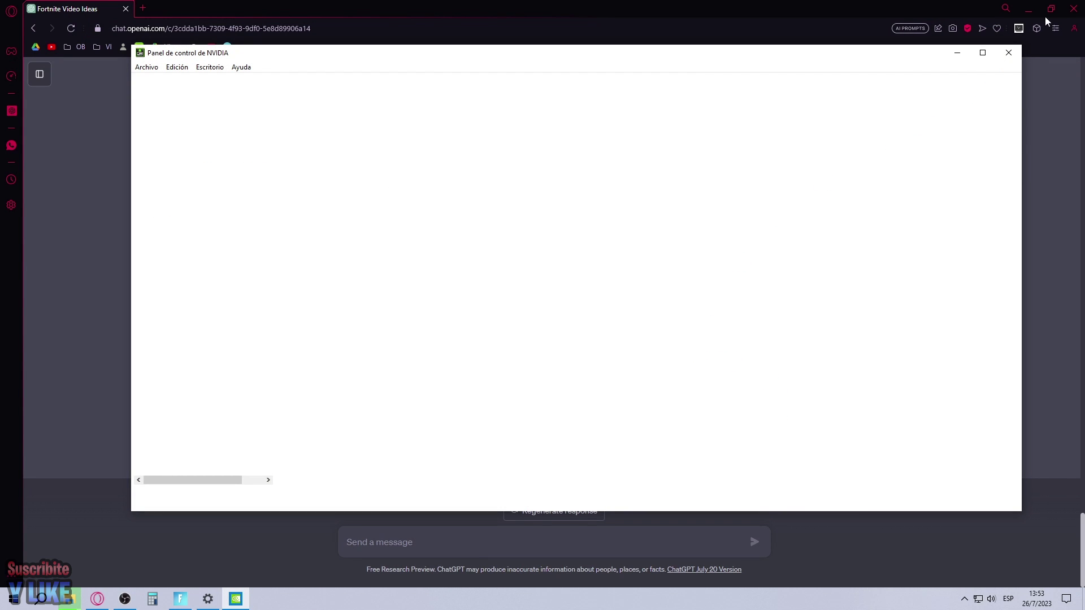
Step: Minimize the browser, empty the recycle bin, and continue the Temp deletion with administrator permission for all current items
left_click(1029, 8)
left_click(1009, 53)
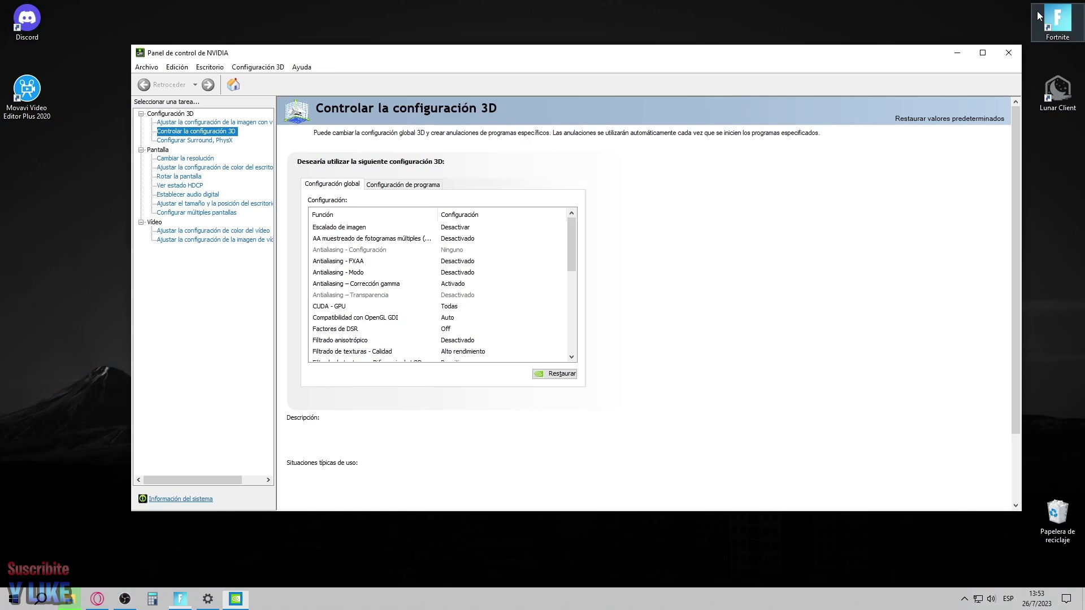
right_click(1057, 512)
left_click(995, 459)
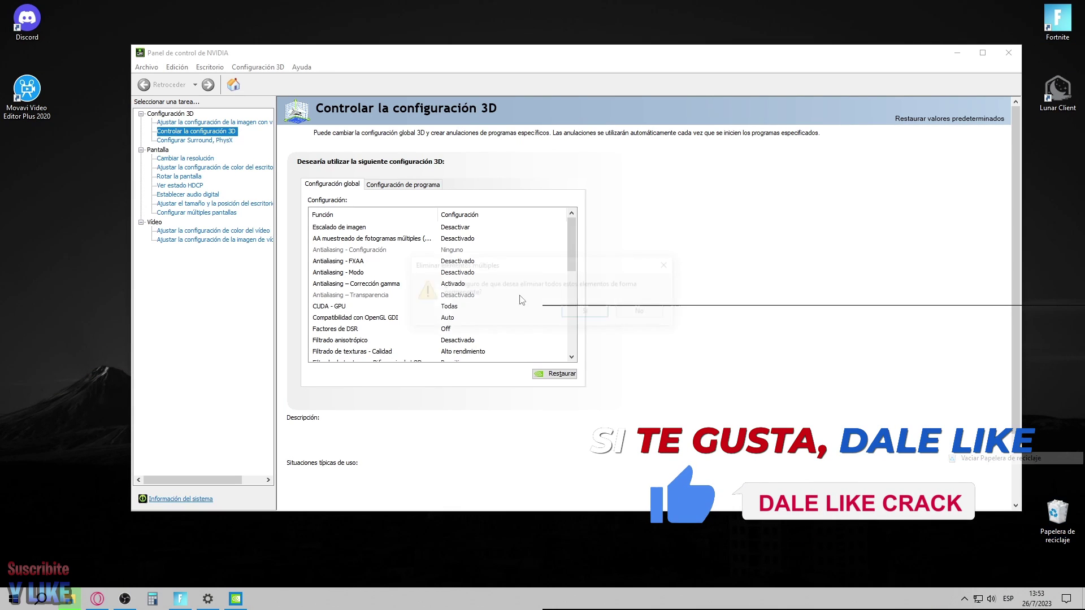
key("Return")
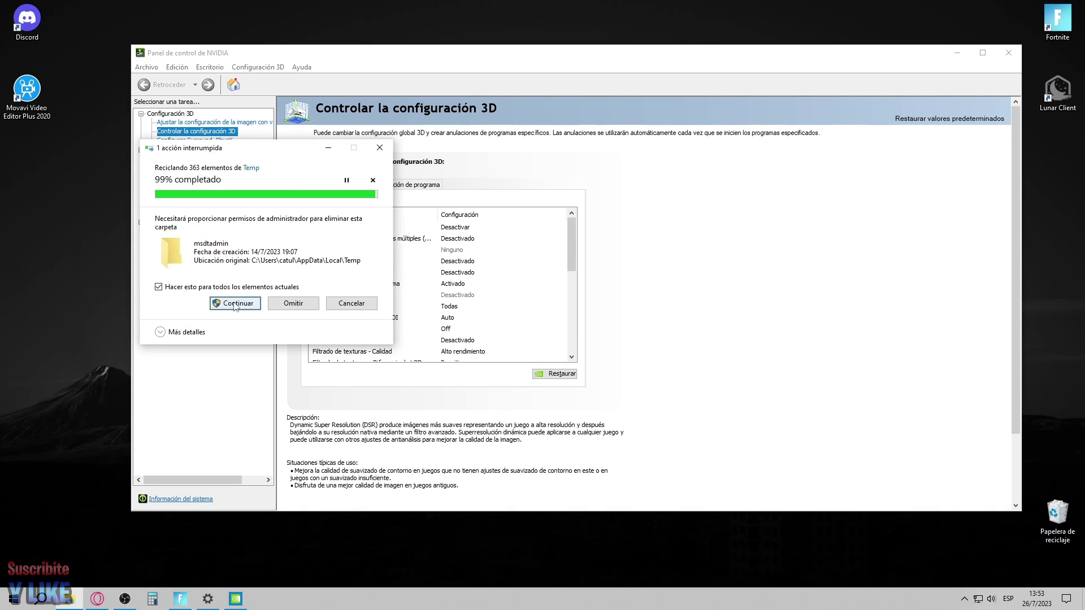
left_click(236, 304)
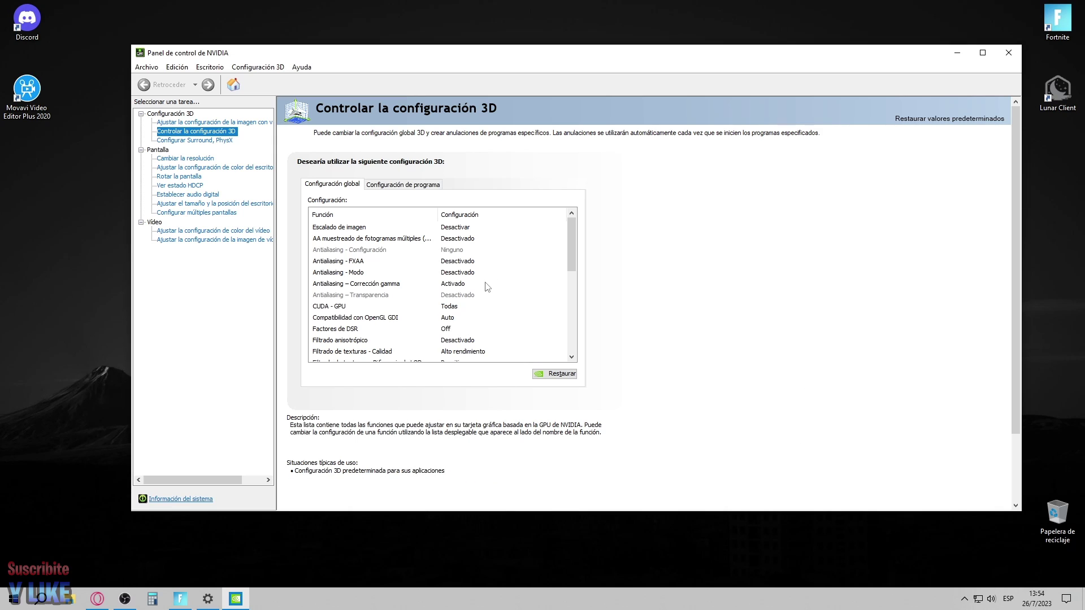
Step: Review the global 3D settings in the NVIDIA control panel, down to power management and vertical sync
scroll(373, 298, "down", 1)
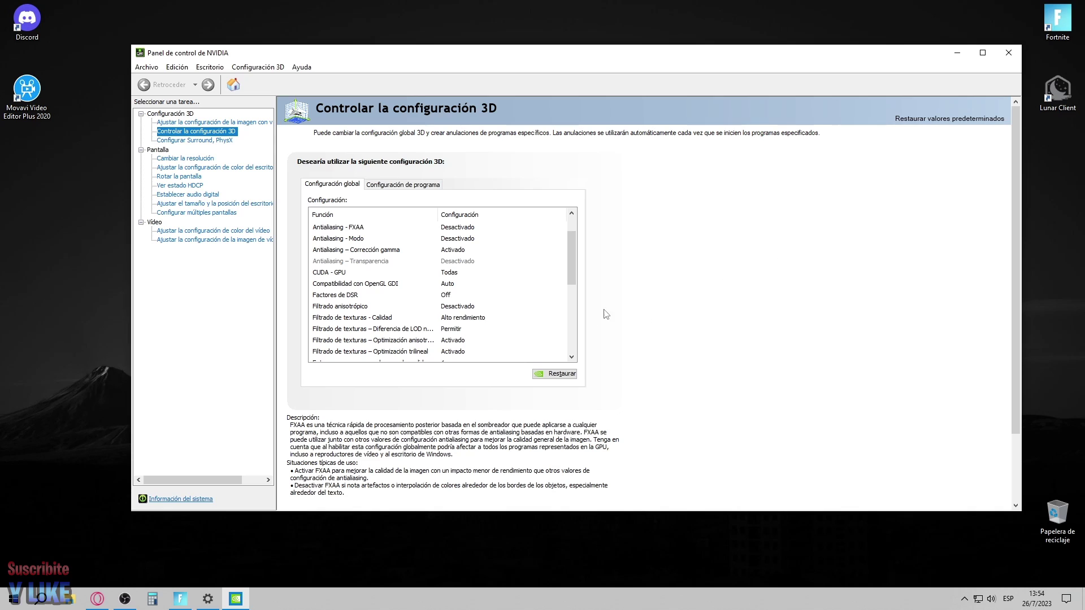
scroll(483, 309, "down", 6)
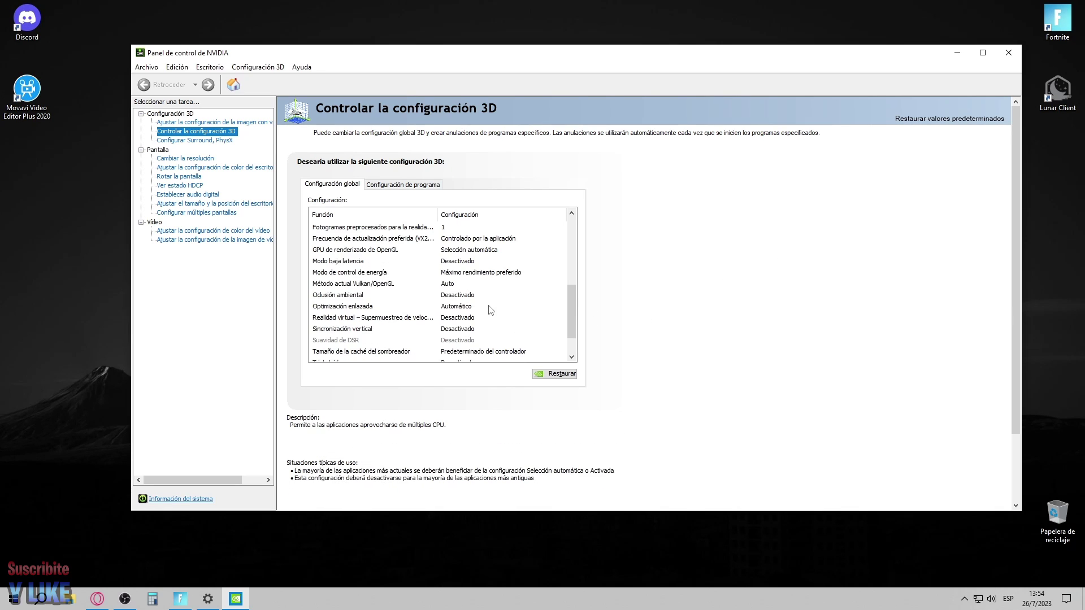
scroll(478, 307, "up", 1)
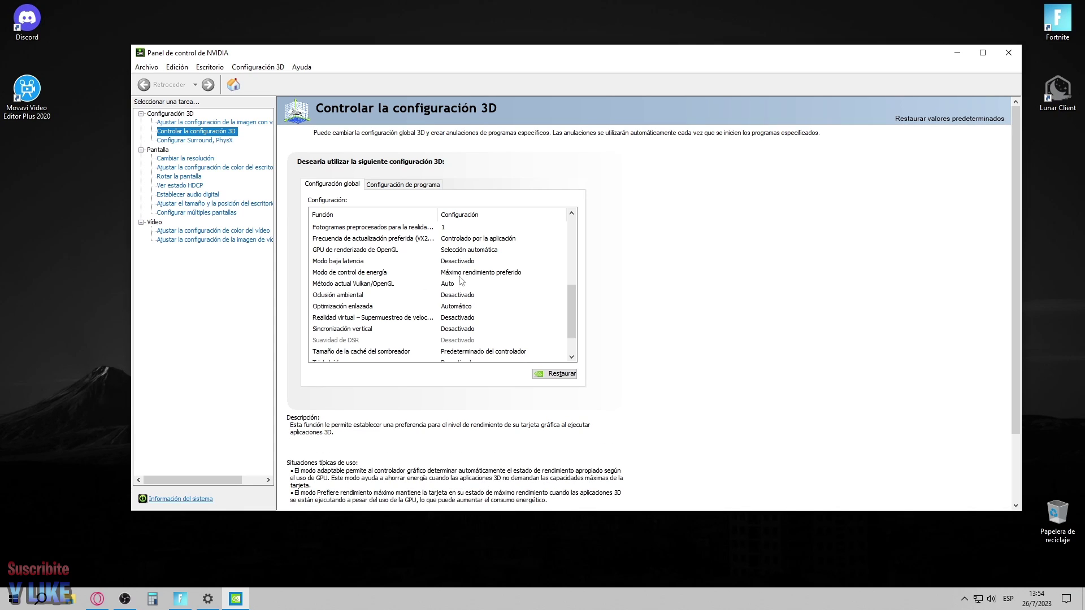
Step: Review the remaining global 3D settings, from anisotropic filtering to triple buffering and maximum frame rate, and close the NVIDIA control panel
scroll(469, 269, "up", 2)
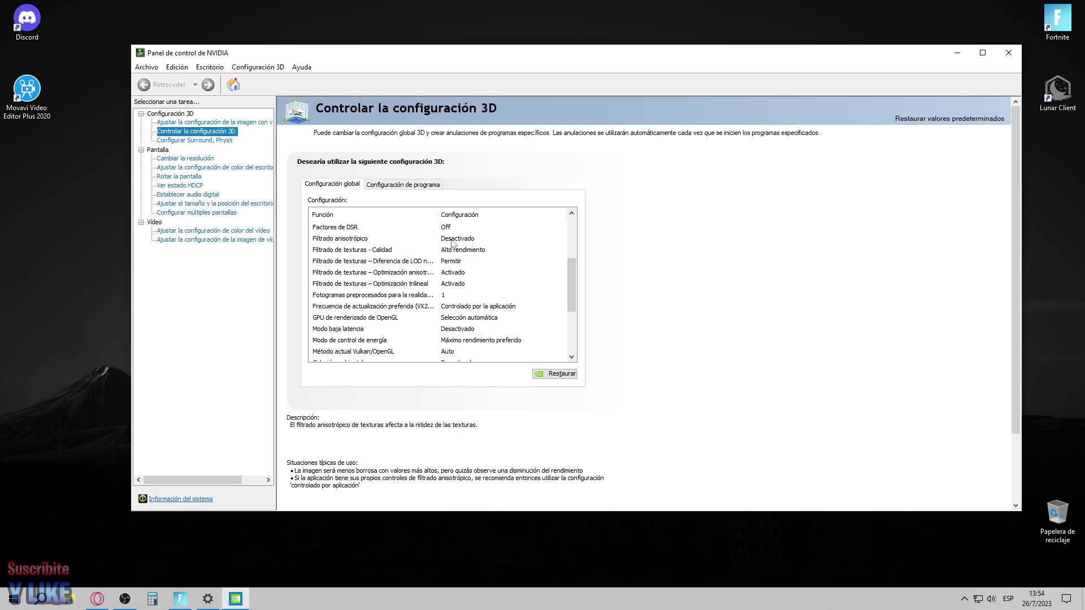
scroll(462, 320, "down", 1)
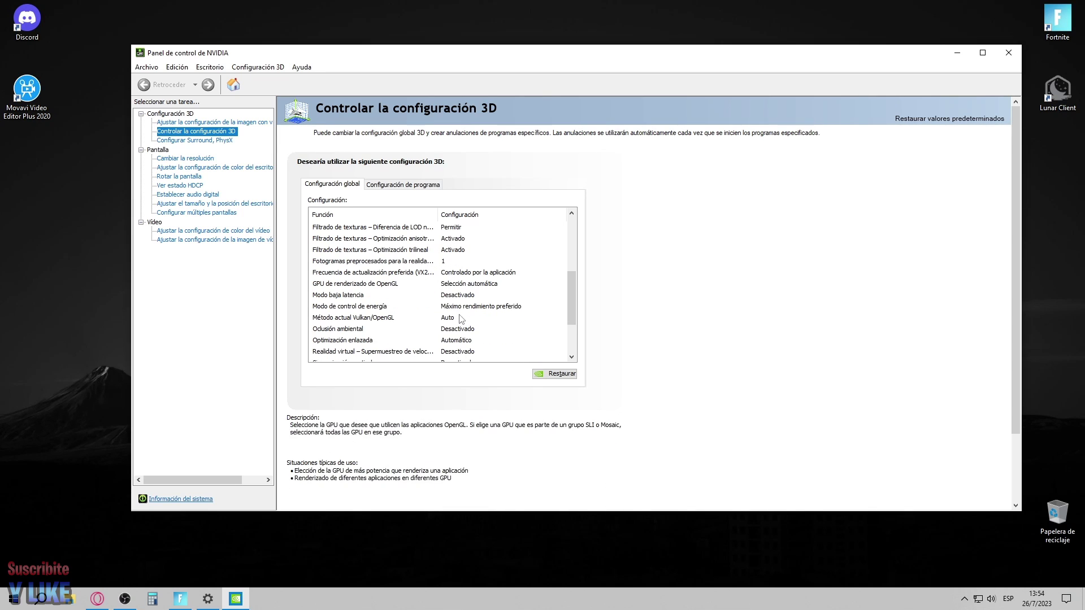
scroll(446, 306, "down", 1)
scroll(439, 301, "down", 1)
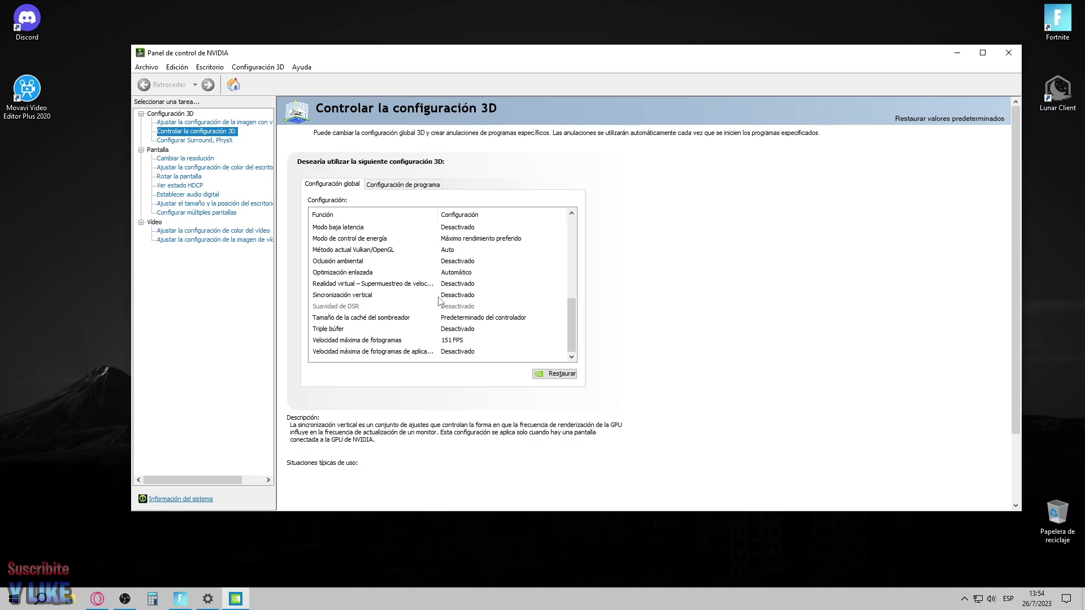
mouse_move(434, 312)
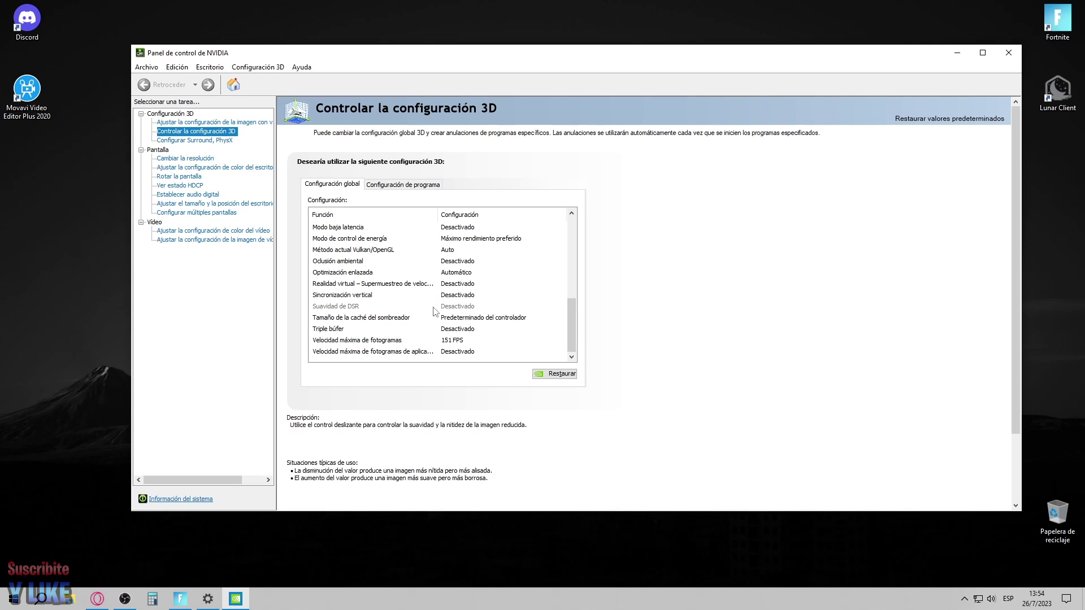
mouse_move(435, 333)
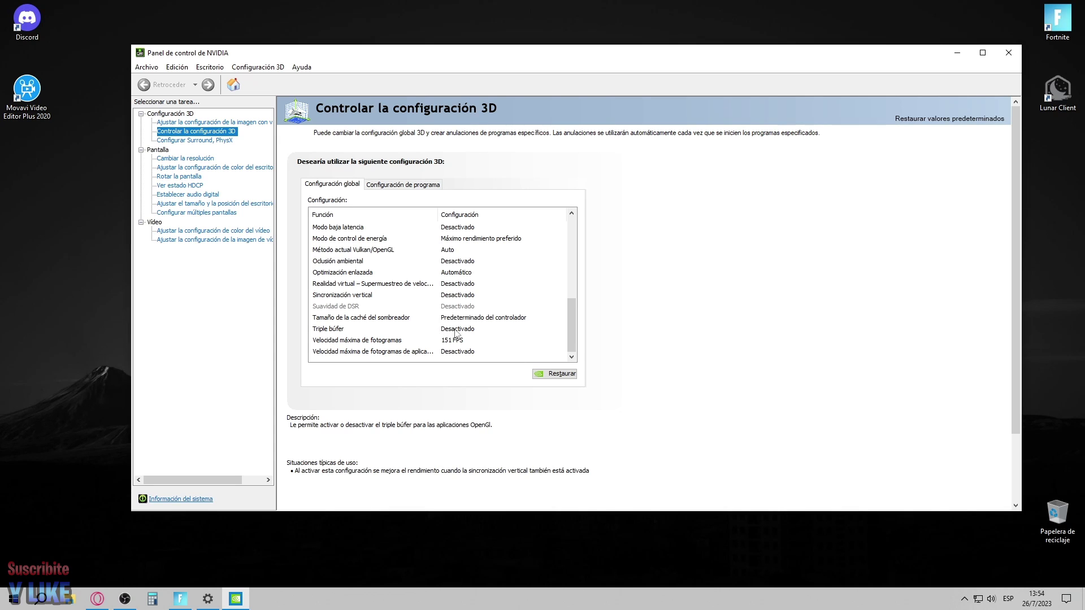
left_click(1000, 55)
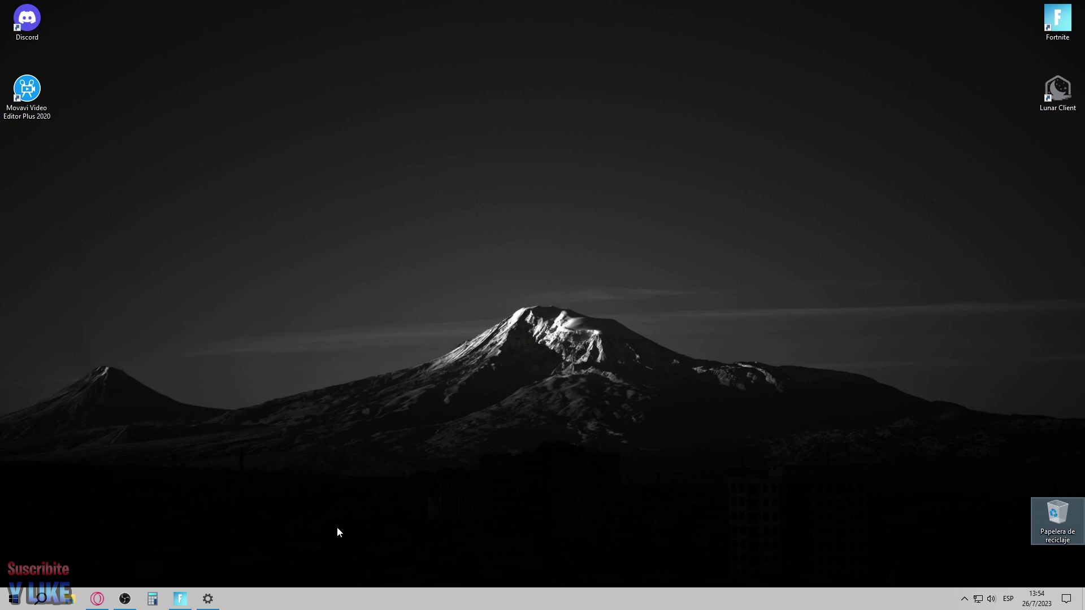
Step: Switch to Fortnite to check its video settings, and return to the ChatGPT list of optimization tips in the browser
left_click(180, 599)
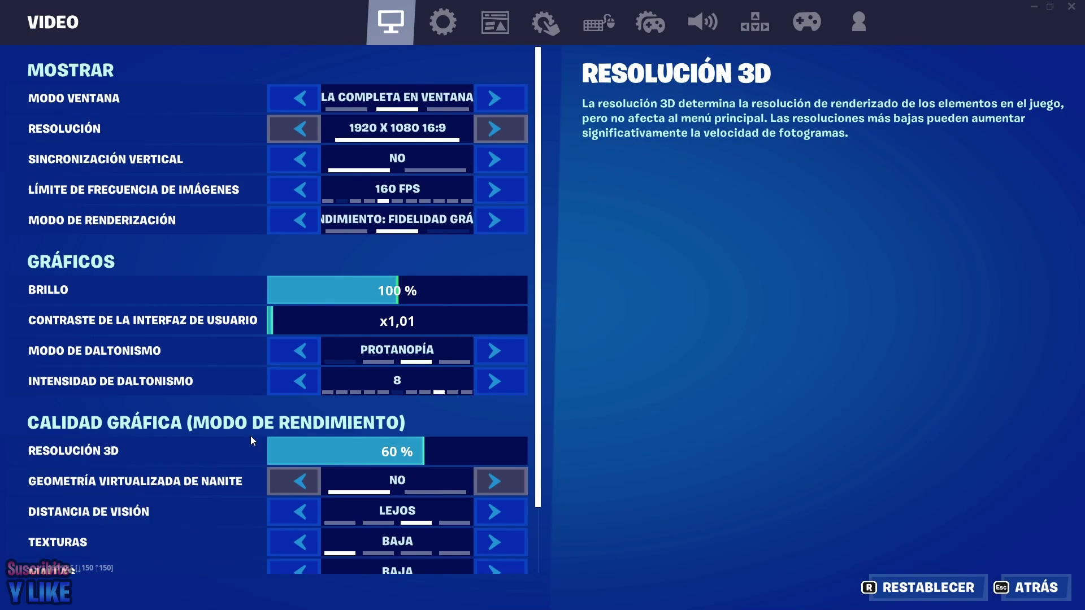
key("alt+Tab")
left_click(97, 599)
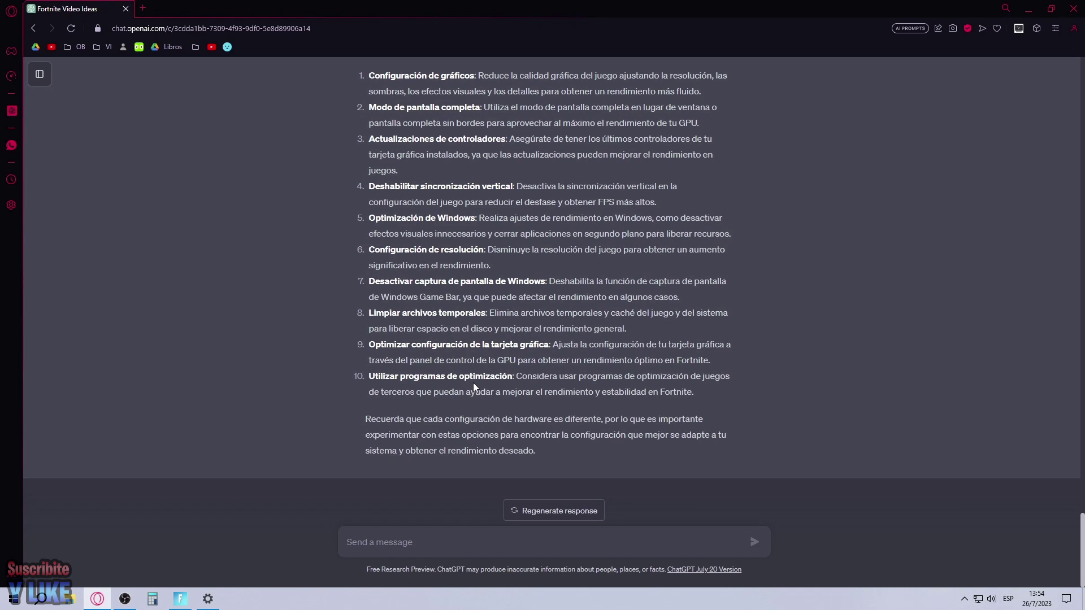
Step: Search Windows for ExitLag and launch it, and switch to OBS while it loads
left_click(14, 599)
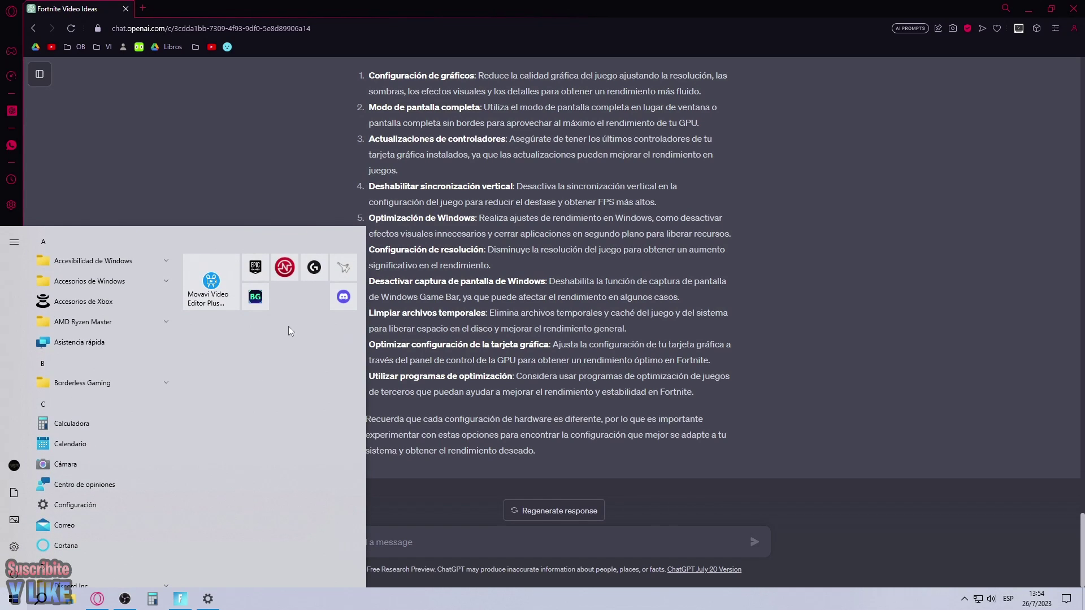
type("exi")
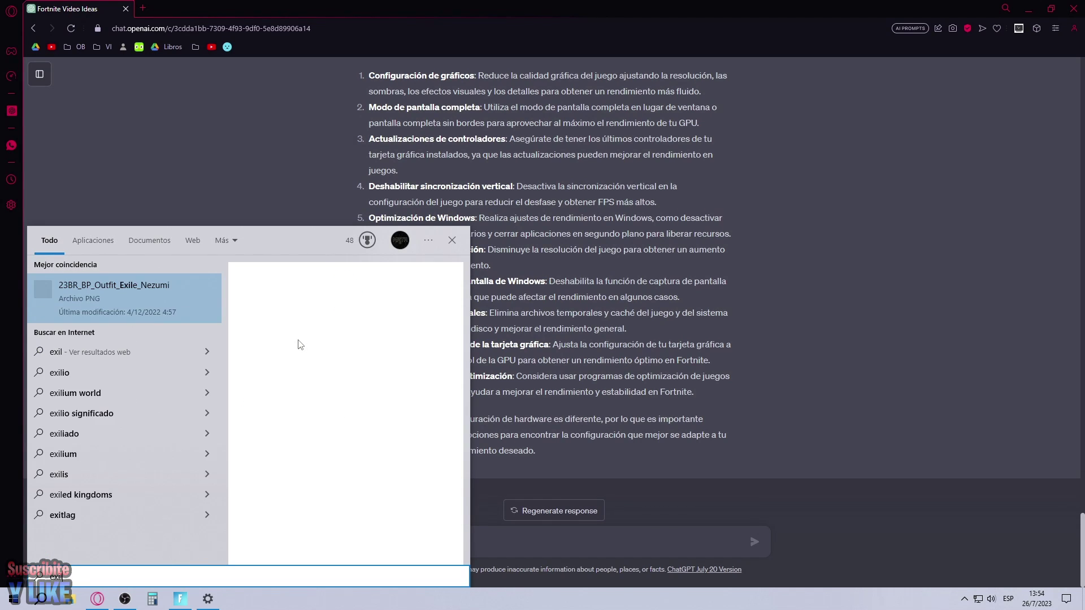
key("Return")
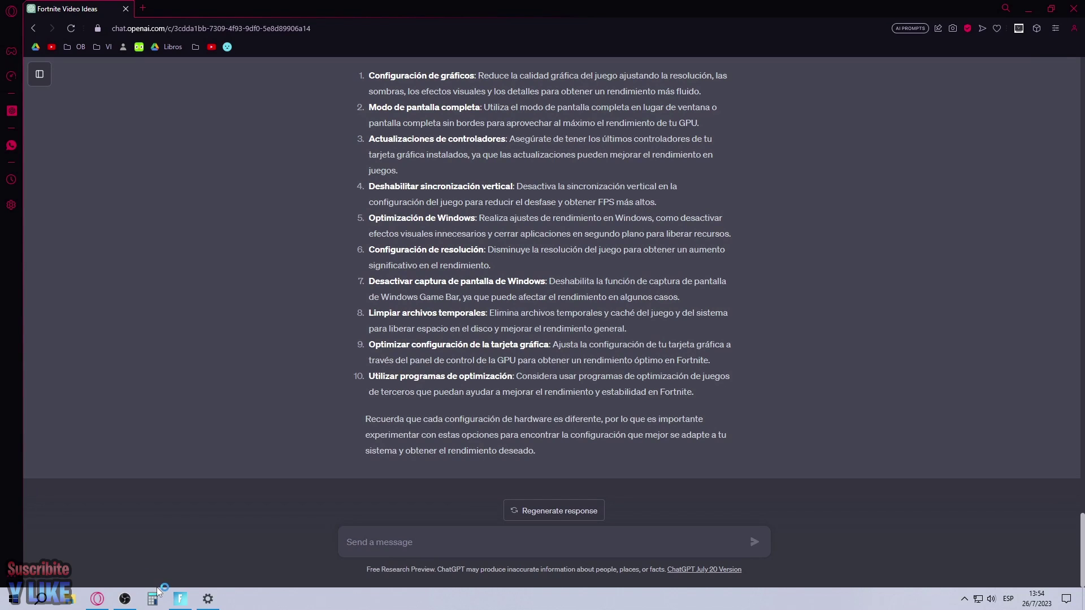
left_click(125, 599)
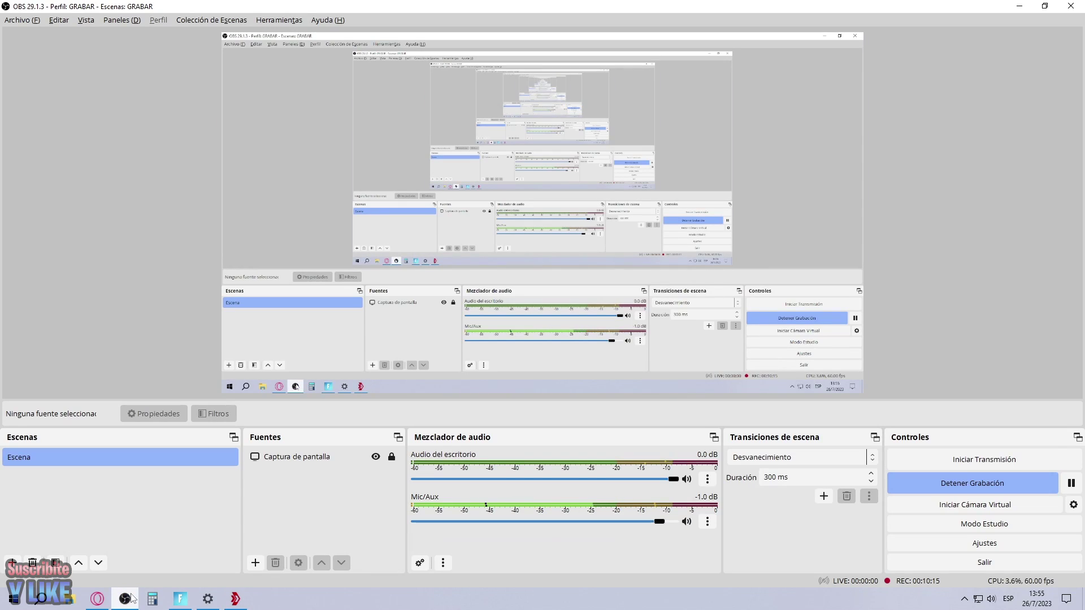